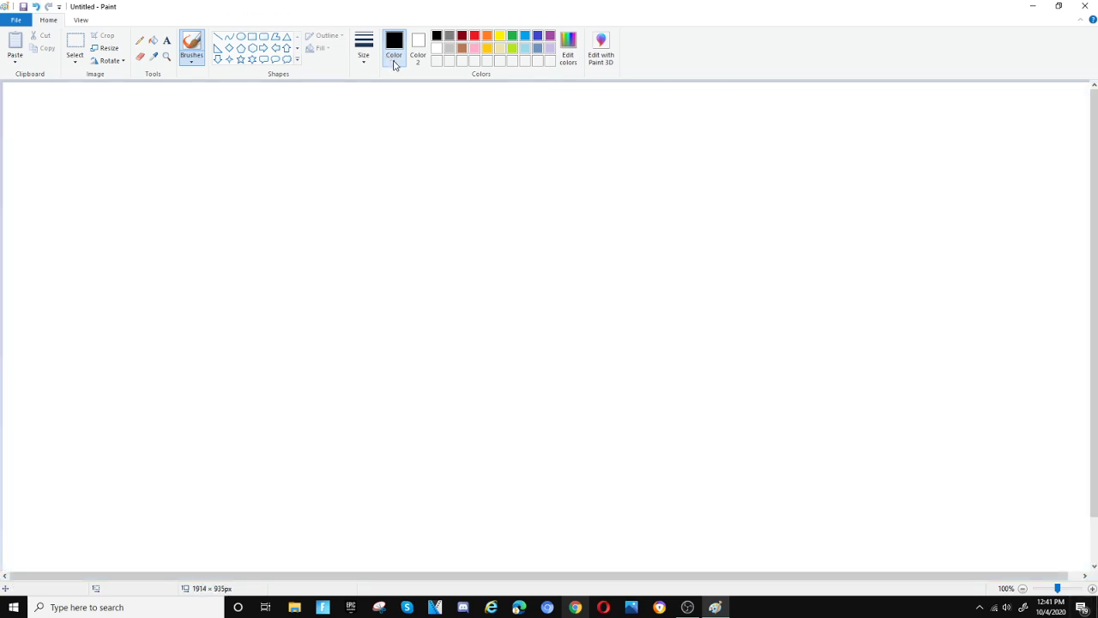
Define a custom light peach drawing color with red 251, green 232 and blue 202.
{"action": "left_click", "coordinate": [565, 43]}
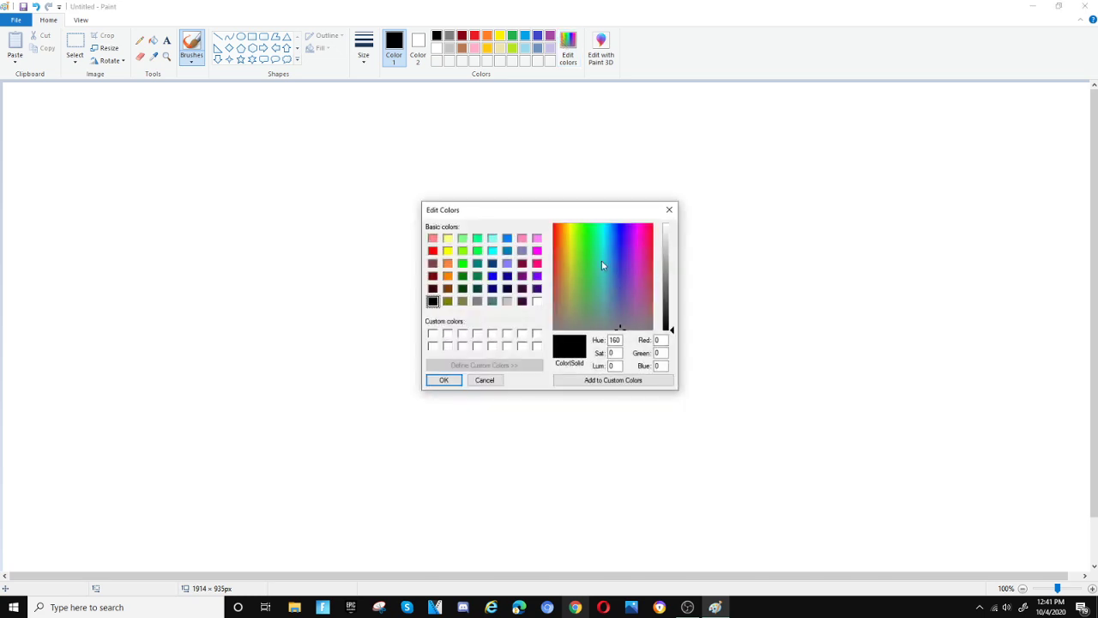
{"action": "left_click", "coordinate": [568, 245]}
{"action": "left_click_drag", "start_coordinate": [568, 245], "coordinate": [564, 241]}
{"action": "left_click", "coordinate": [671, 247]}
{"action": "left_click_drag", "start_coordinate": [672, 247], "coordinate": [672, 239]}
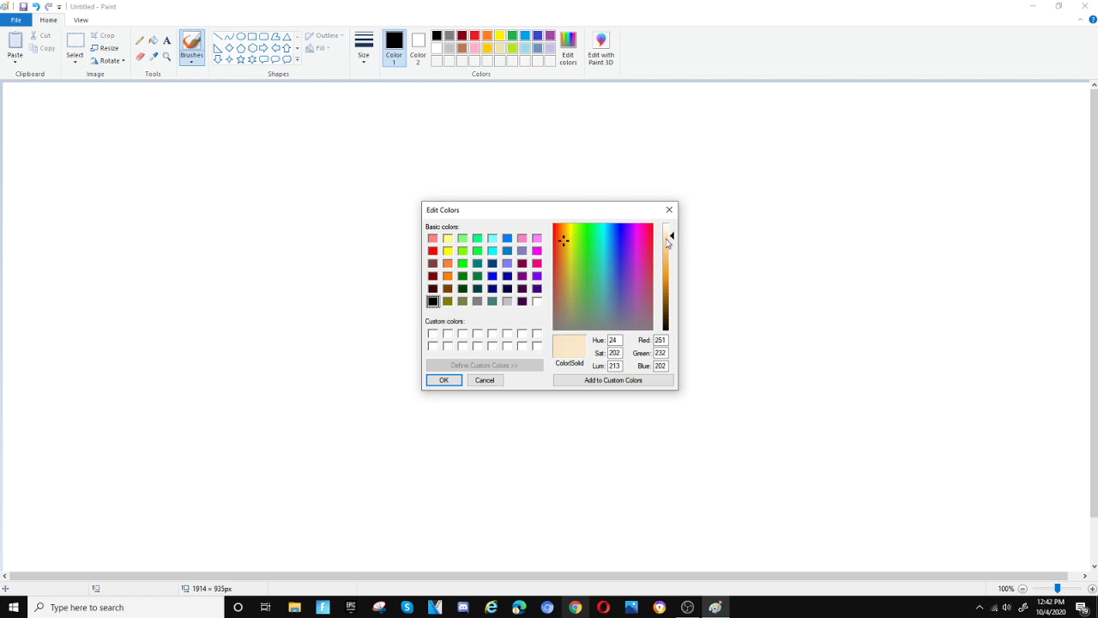
{"action": "left_click", "coordinate": [443, 380]}
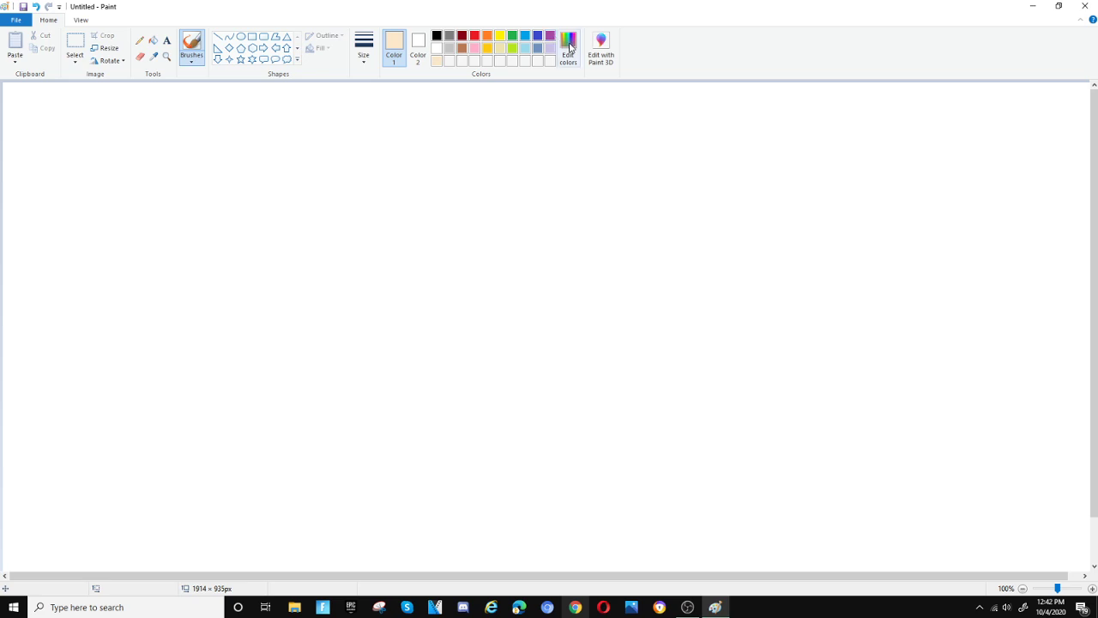
Outline a square hood with two tall pointed ears in lime, using the thickest brush size.
{"action": "left_click", "coordinate": [512, 48]}
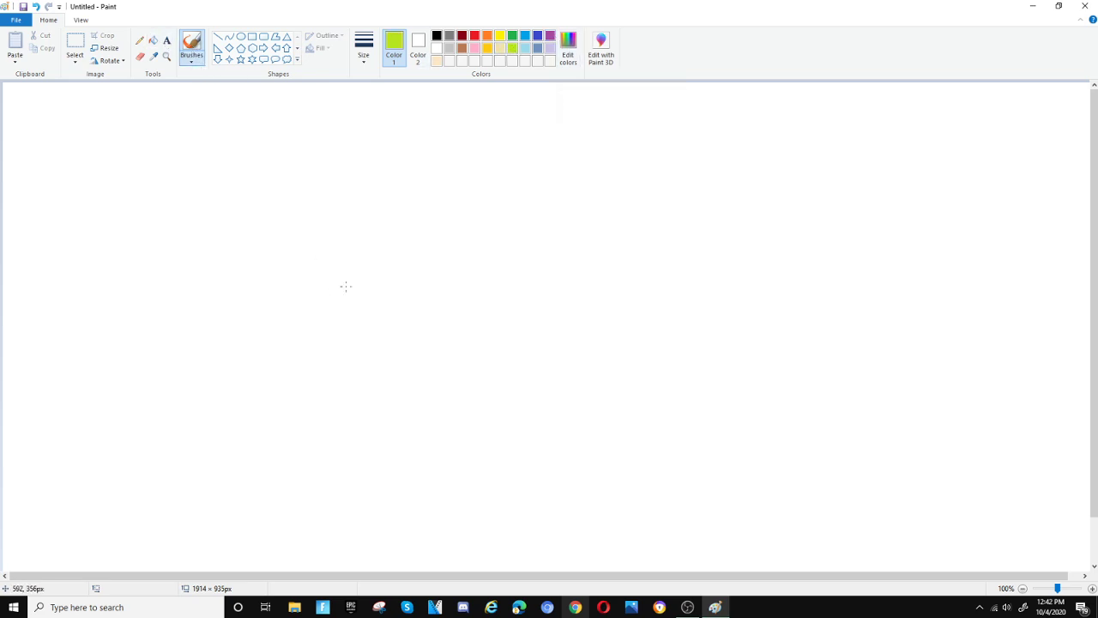
{"action": "left_click", "coordinate": [364, 47]}
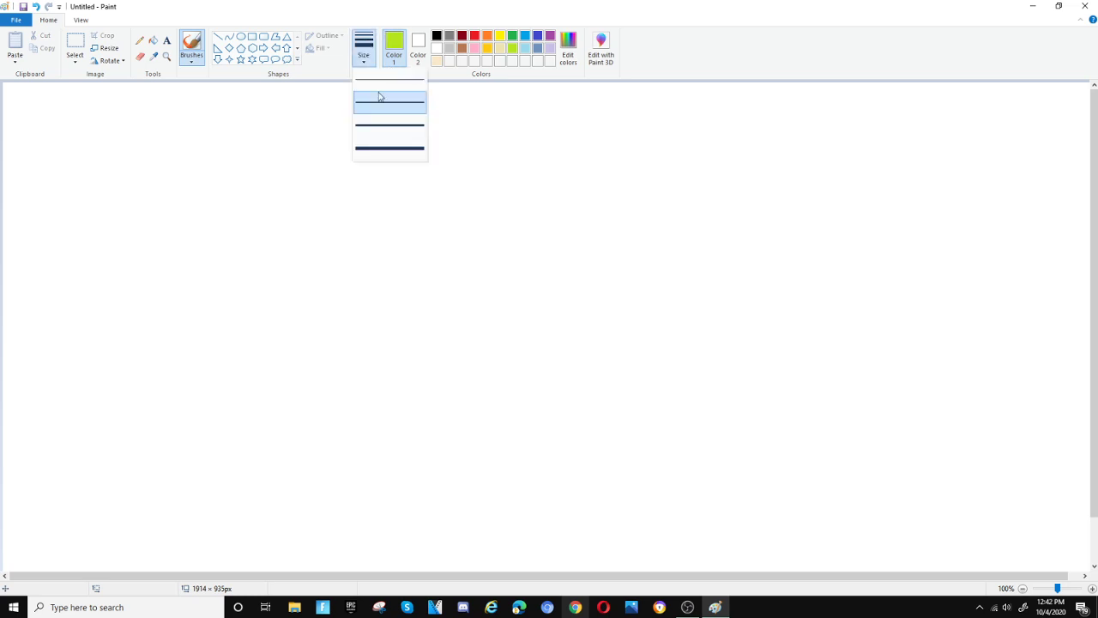
{"action": "left_click", "coordinate": [387, 151]}
{"action": "mouse_move", "coordinate": [384, 255]}
{"action": "left_mouse_down"}
{"action": "mouse_move", "coordinate": [388, 93]}
{"action": "mouse_move", "coordinate": [402, 171]}
{"action": "mouse_move", "coordinate": [506, 175]}
{"action": "mouse_move", "coordinate": [514, 87]}
{"action": "mouse_move", "coordinate": [513, 262]}
{"action": "mouse_move", "coordinate": [396, 255]}
{"action": "left_mouse_up"}
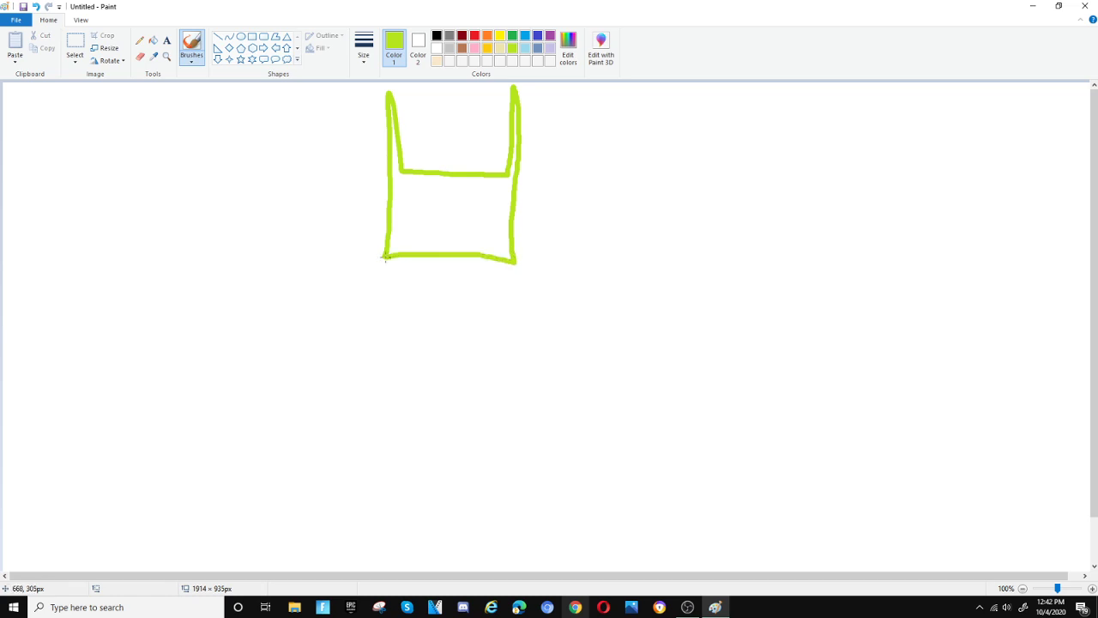
Draw a rounded peach face shape inside the hood and trace its outline in black.
{"action": "left_click", "coordinate": [436, 60]}
{"action": "mouse_move", "coordinate": [431, 184]}
{"action": "left_mouse_down"}
{"action": "mouse_move", "coordinate": [406, 196]}
{"action": "mouse_move", "coordinate": [405, 245]}
{"action": "mouse_move", "coordinate": [467, 244]}
{"action": "mouse_move", "coordinate": [497, 227]}
{"action": "mouse_move", "coordinate": [496, 196]}
{"action": "mouse_move", "coordinate": [452, 182]}
{"action": "left_mouse_up"}
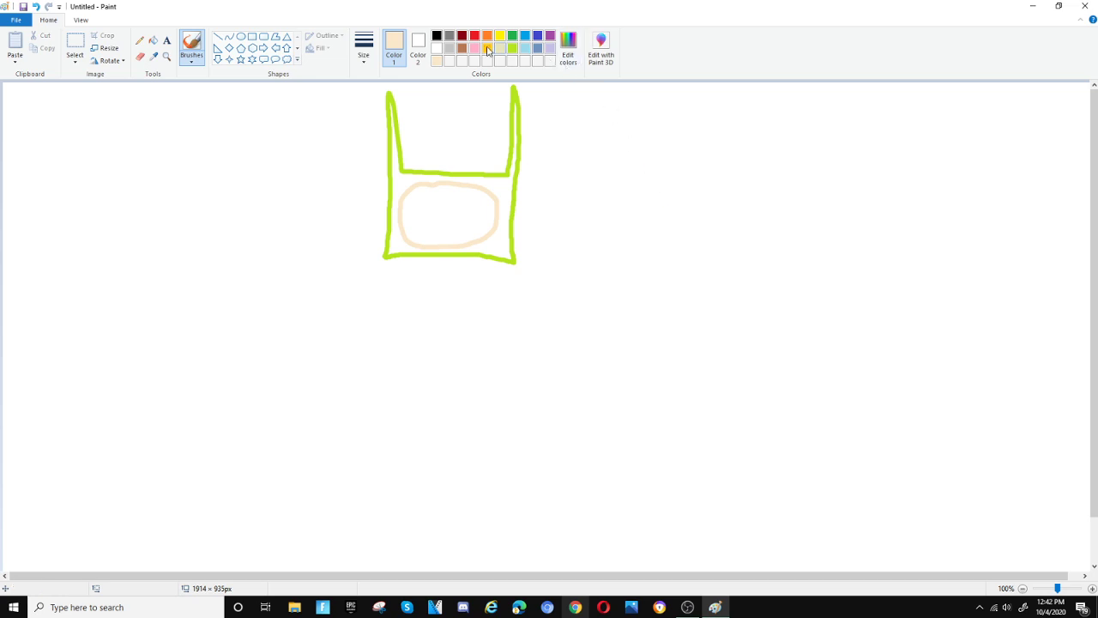
{"action": "left_click", "coordinate": [436, 35]}
{"action": "mouse_move", "coordinate": [397, 193]}
{"action": "left_mouse_down"}
{"action": "mouse_move", "coordinate": [417, 180]}
{"action": "mouse_move", "coordinate": [486, 183]}
{"action": "mouse_move", "coordinate": [507, 216]}
{"action": "mouse_move", "coordinate": [473, 247]}
{"action": "mouse_move", "coordinate": [417, 251]}
{"action": "mouse_move", "coordinate": [399, 199]}
{"action": "left_mouse_up"}
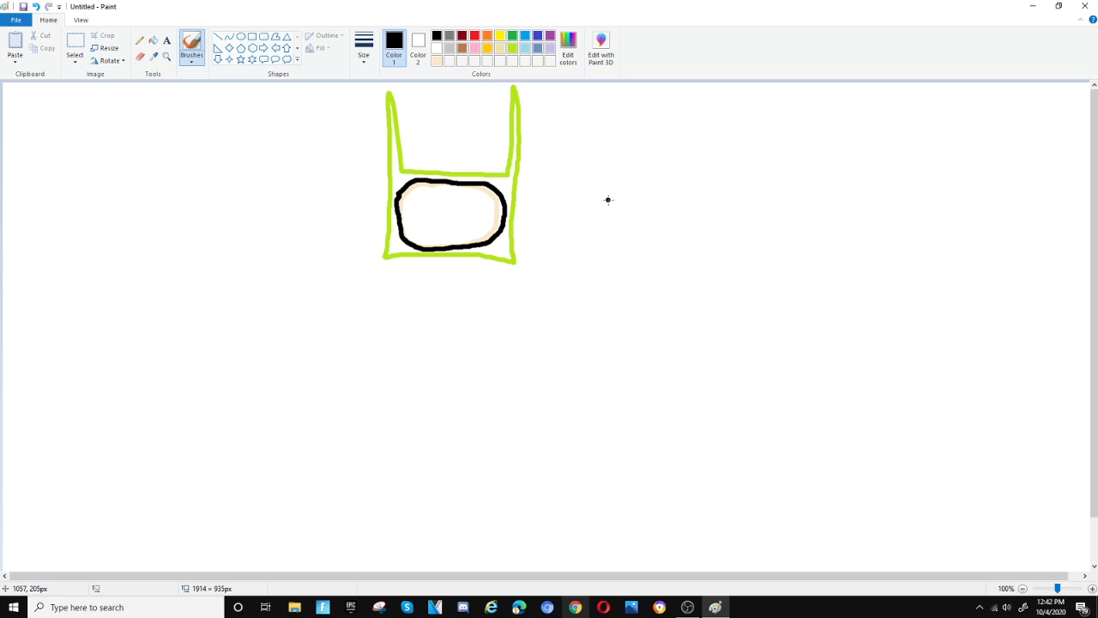
Fill the hood around the face with lime and the face with light peach.
{"action": "left_click", "coordinate": [513, 48]}
{"action": "left_click", "coordinate": [153, 40]}
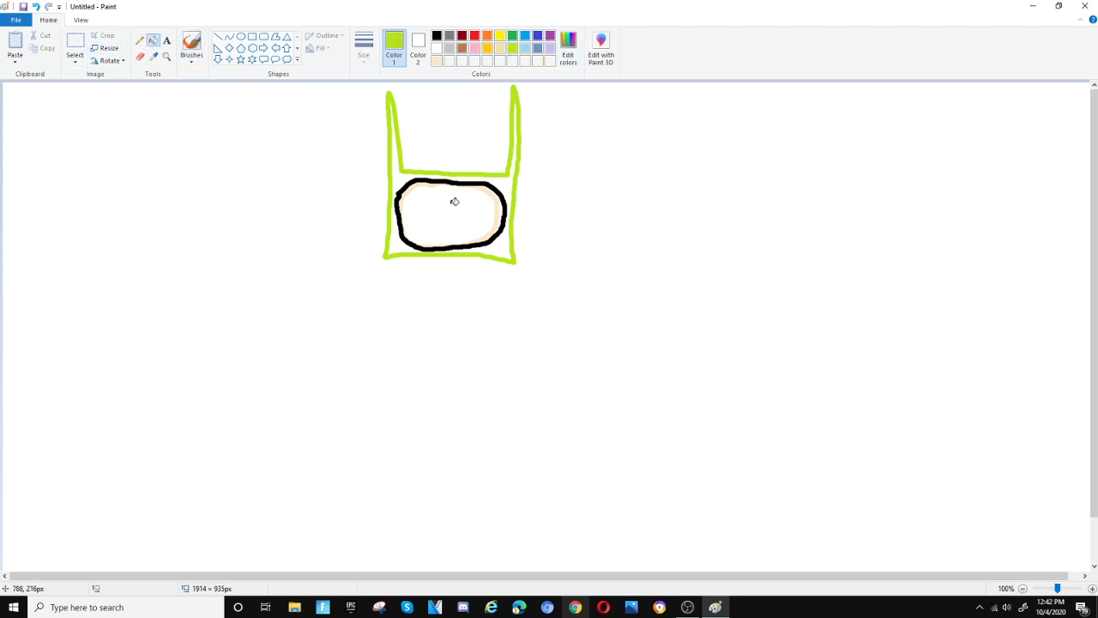
{"action": "left_click", "coordinate": [400, 177]}
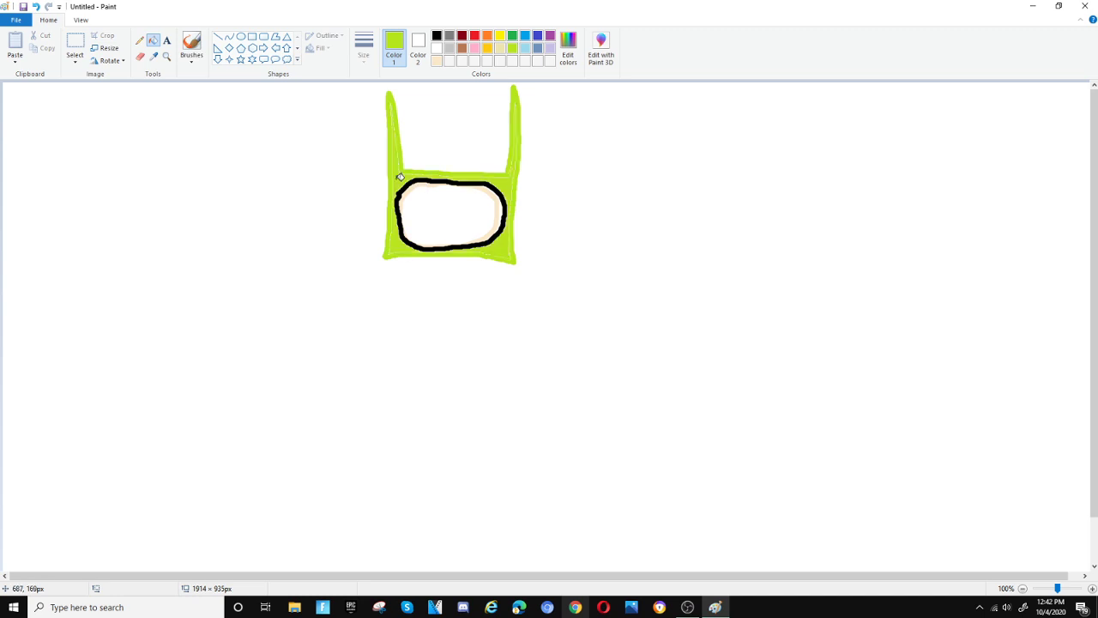
{"action": "left_click", "coordinate": [437, 60]}
{"action": "left_click", "coordinate": [462, 206]}
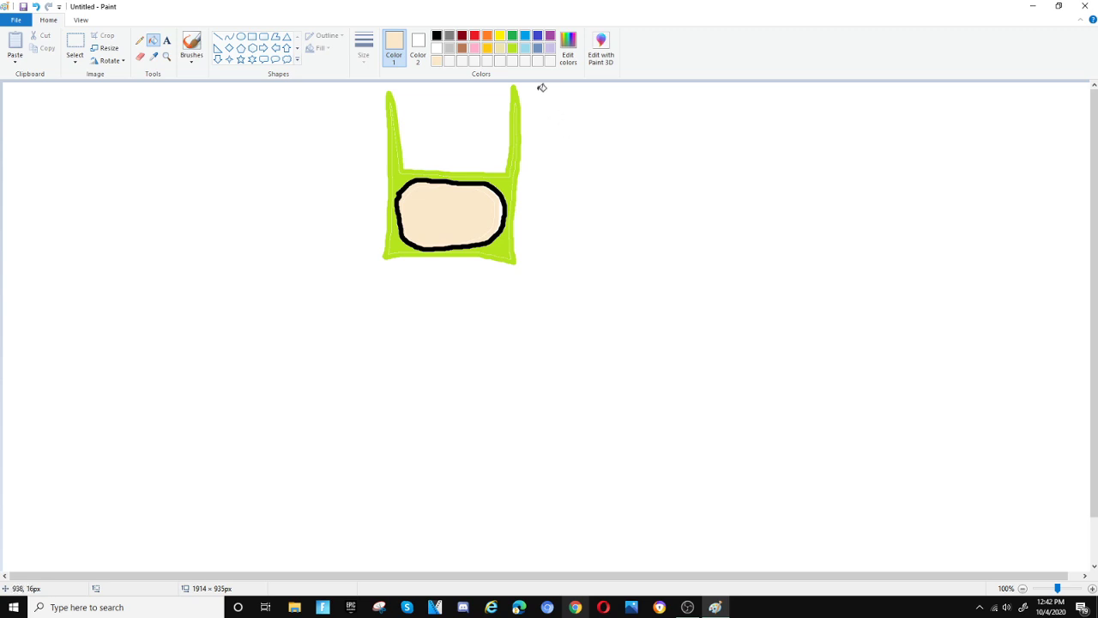
Brush a jagged brown fringe of hair along the face's upper edge and fill it with brown.
{"action": "left_click", "coordinate": [461, 47]}
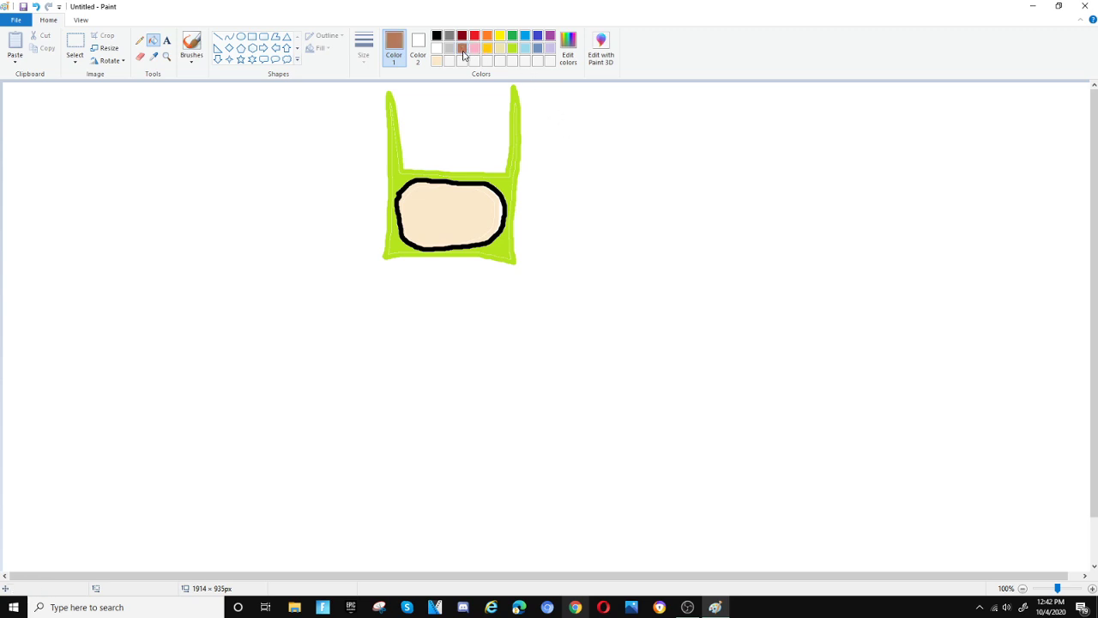
{"action": "left_click", "coordinate": [191, 45]}
{"action": "mouse_move", "coordinate": [436, 184]}
{"action": "left_mouse_down"}
{"action": "mouse_move", "coordinate": [422, 195]}
{"action": "mouse_move", "coordinate": [497, 203]}
{"action": "left_mouse_up"}
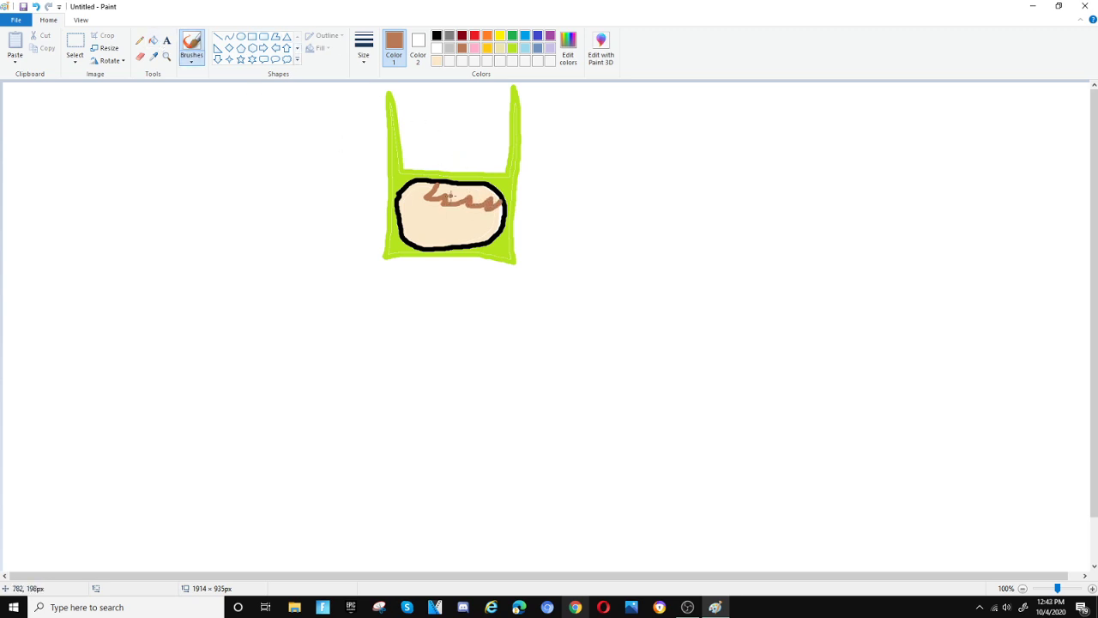
{"action": "left_click_drag", "start_coordinate": [456, 187], "coordinate": [496, 193]}
{"action": "left_click", "coordinate": [153, 39]}
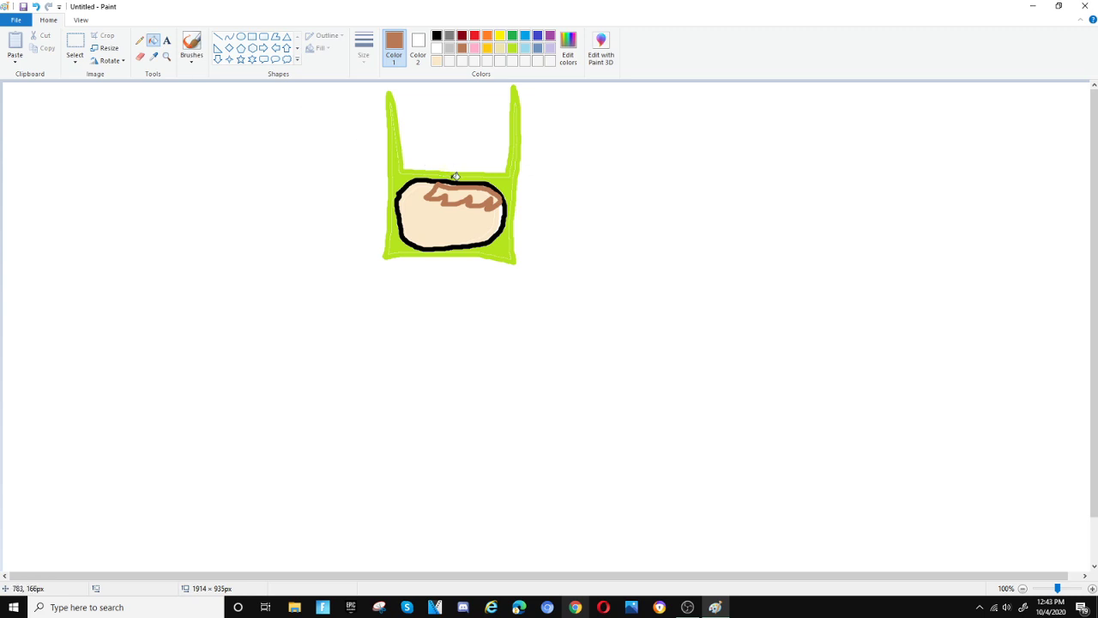
{"action": "left_click", "coordinate": [456, 195]}
{"action": "left_click", "coordinate": [496, 197]}
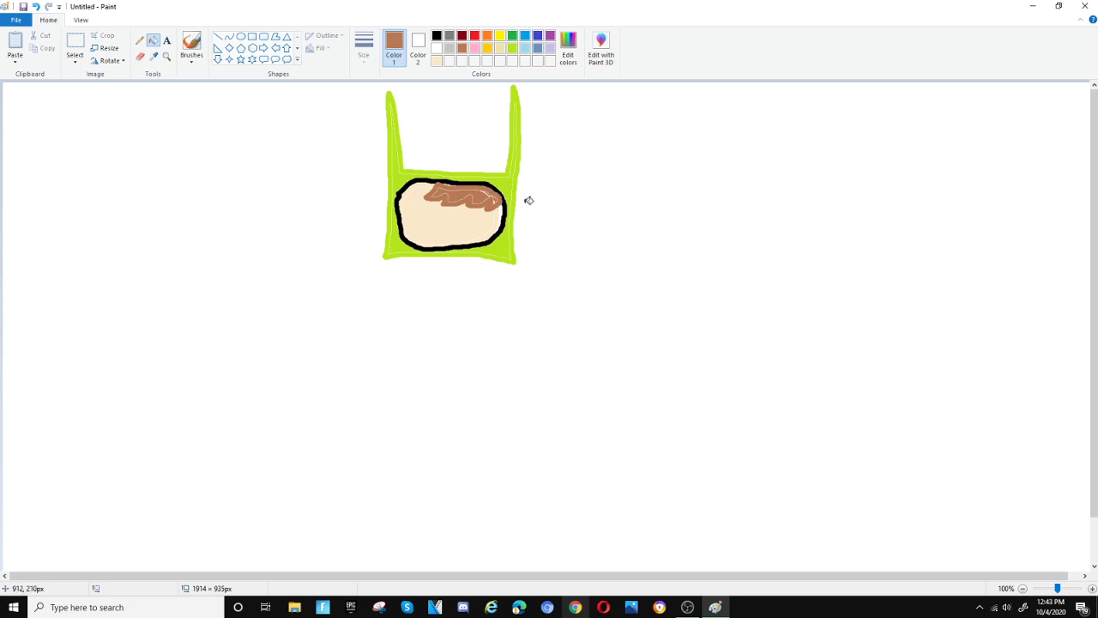
Draw two black dot eyes and a smile on the face, plus a short solid peach neck below the hood.
{"action": "left_click", "coordinate": [436, 36]}
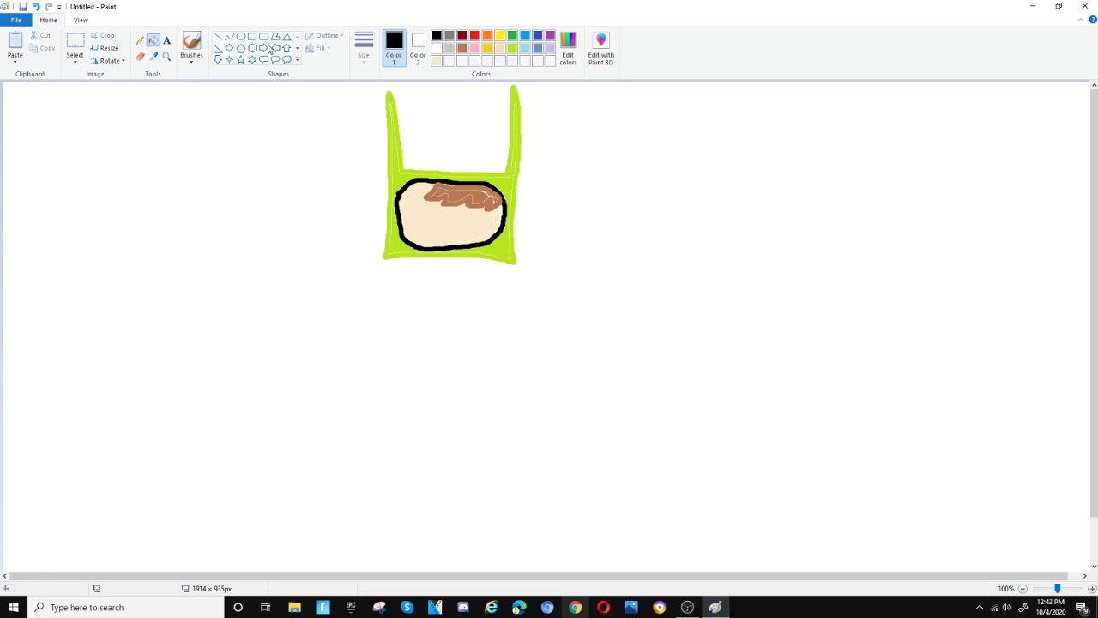
{"action": "left_click", "coordinate": [191, 45]}
{"action": "mouse_move", "coordinate": [446, 226]}
{"action": "left_mouse_down"}
{"action": "mouse_move", "coordinate": [449, 240]}
{"action": "mouse_move", "coordinate": [468, 225]}
{"action": "left_mouse_up"}
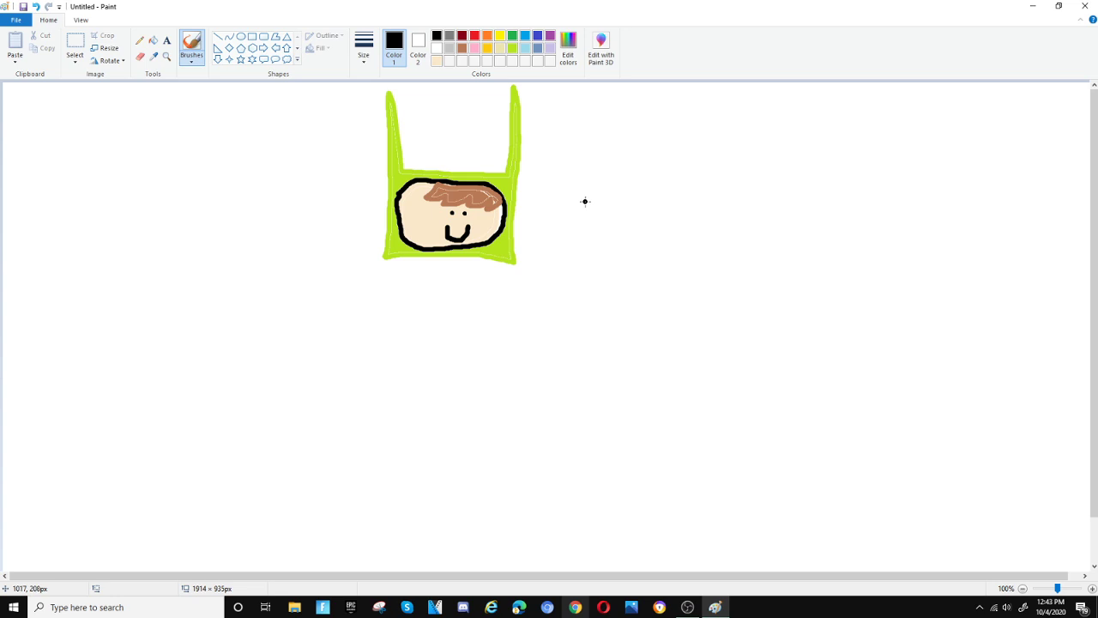
{"action": "left_click", "coordinate": [438, 62]}
{"action": "mouse_move", "coordinate": [440, 269]}
{"action": "left_mouse_down"}
{"action": "mouse_move", "coordinate": [441, 257]}
{"action": "mouse_move", "coordinate": [439, 272]}
{"action": "mouse_move", "coordinate": [458, 265]}
{"action": "mouse_move", "coordinate": [446, 259]}
{"action": "left_mouse_up"}
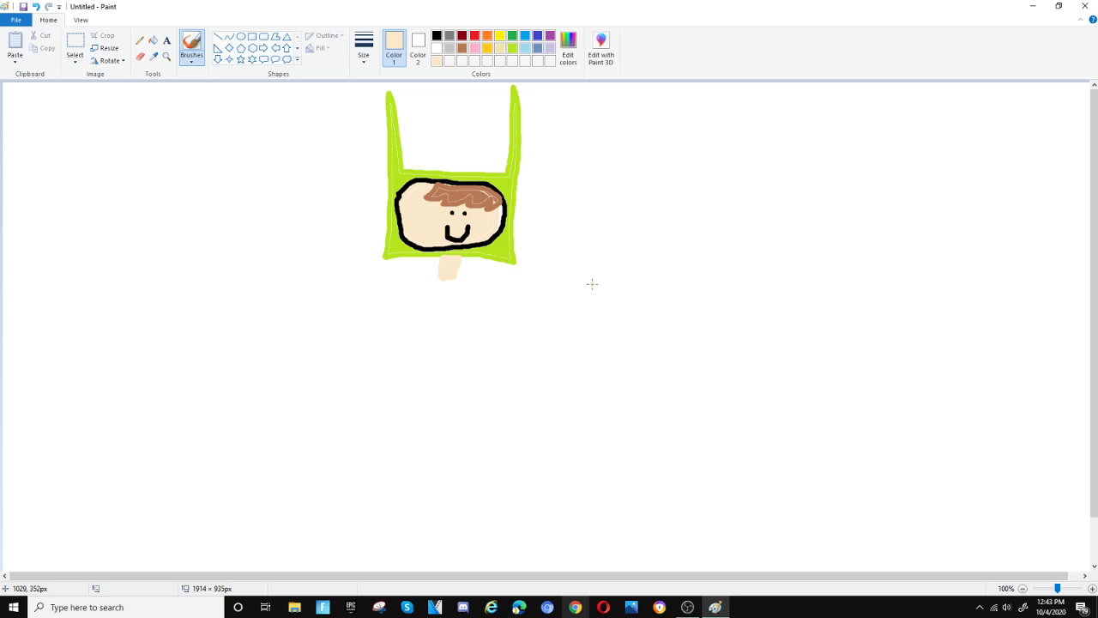
Outline a boxy shirt below the neck in purple, with a small pointed collar and a diagonal seam at each shoulder.
{"action": "left_click", "coordinate": [538, 36]}
{"action": "left_click", "coordinate": [550, 37]}
{"action": "mouse_move", "coordinate": [380, 278]}
{"action": "left_mouse_down"}
{"action": "mouse_move", "coordinate": [495, 282]}
{"action": "mouse_move", "coordinate": [490, 431]}
{"action": "mouse_move", "coordinate": [359, 425]}
{"action": "mouse_move", "coordinate": [359, 337]}
{"action": "mouse_move", "coordinate": [376, 282]}
{"action": "left_mouse_up"}
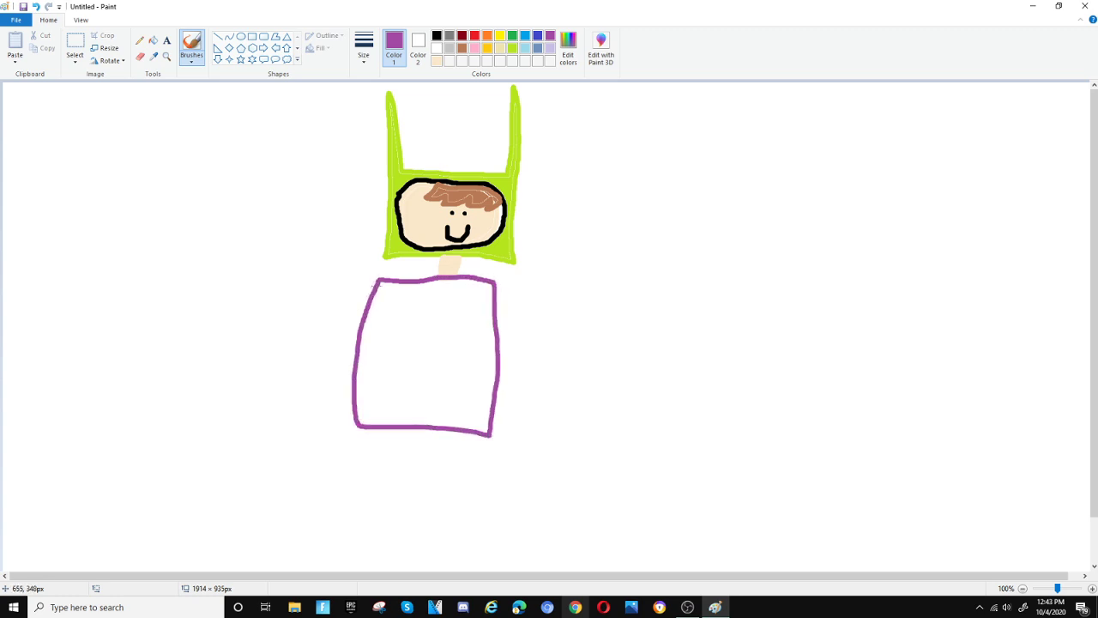
{"action": "mouse_move", "coordinate": [363, 354]}
{"action": "left_mouse_down"}
{"action": "mouse_move", "coordinate": [436, 279]}
{"action": "mouse_move", "coordinate": [440, 296]}
{"action": "mouse_move", "coordinate": [451, 280]}
{"action": "mouse_move", "coordinate": [459, 292]}
{"action": "mouse_move", "coordinate": [491, 363]}
{"action": "left_mouse_up"}
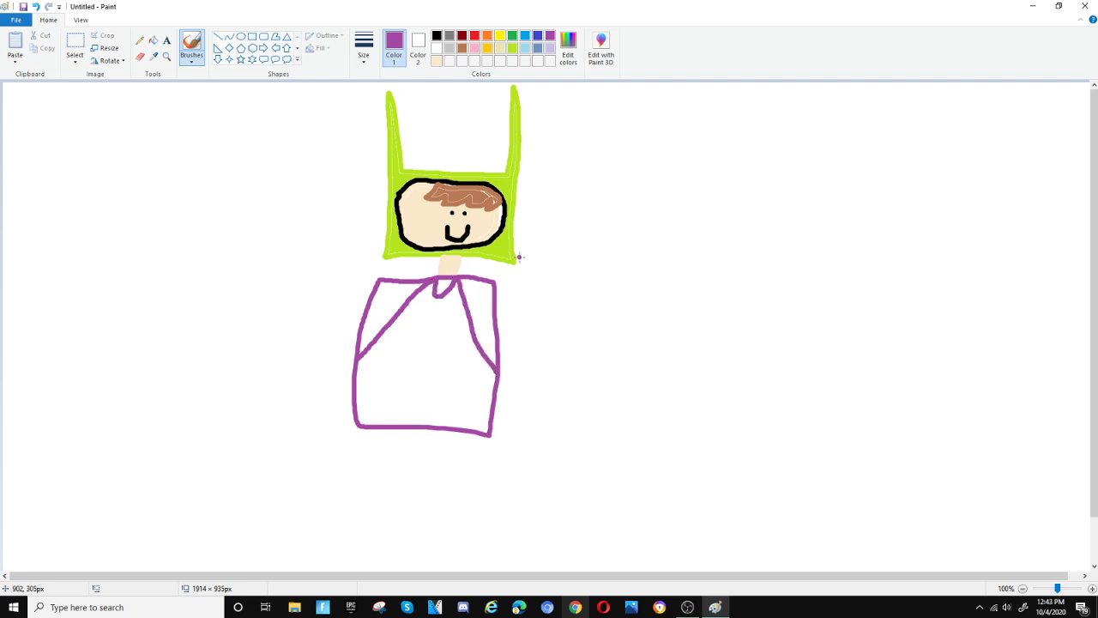
Fill the collar opening with light peach, both shoulder panels with purple and the shirt body with lime.
{"action": "left_click", "coordinate": [437, 60]}
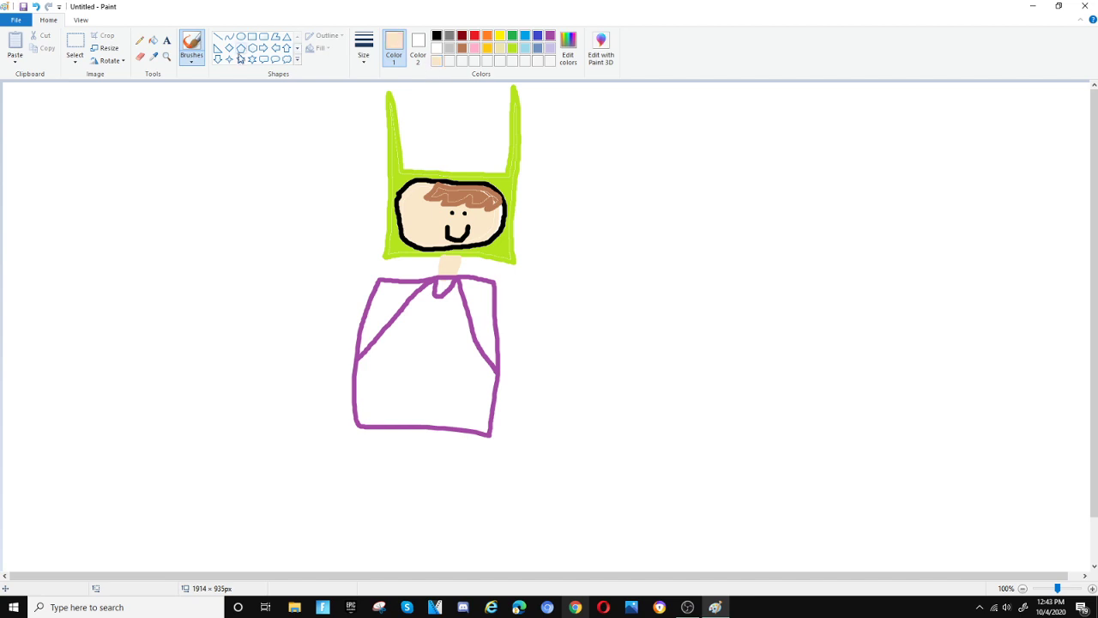
{"action": "left_click", "coordinate": [153, 41]}
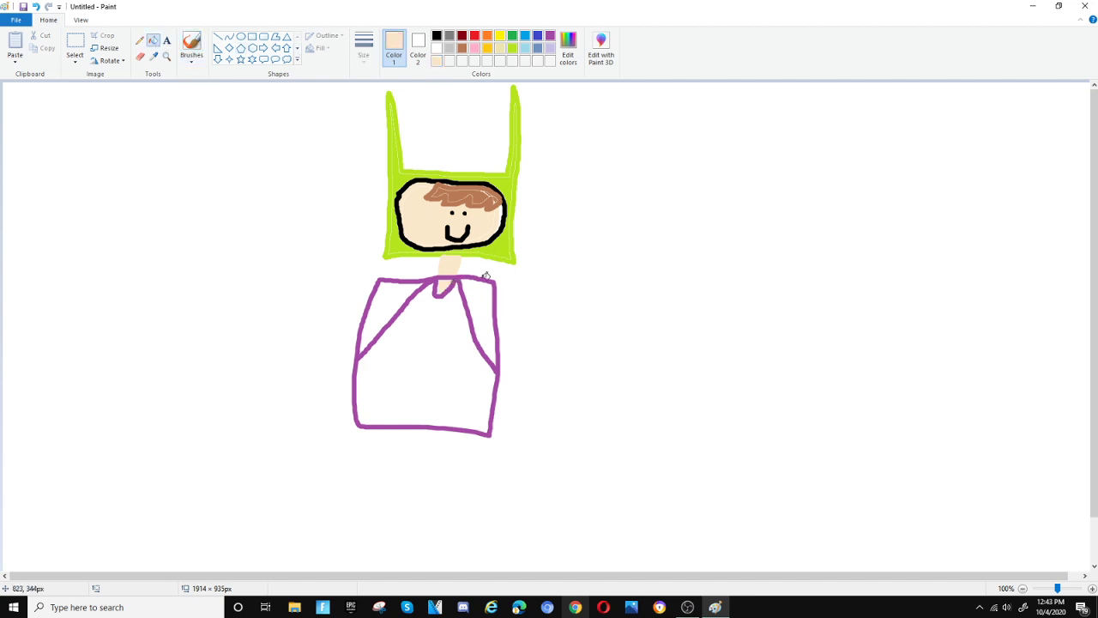
{"action": "left_click", "coordinate": [551, 37]}
{"action": "left_click", "coordinate": [385, 309]}
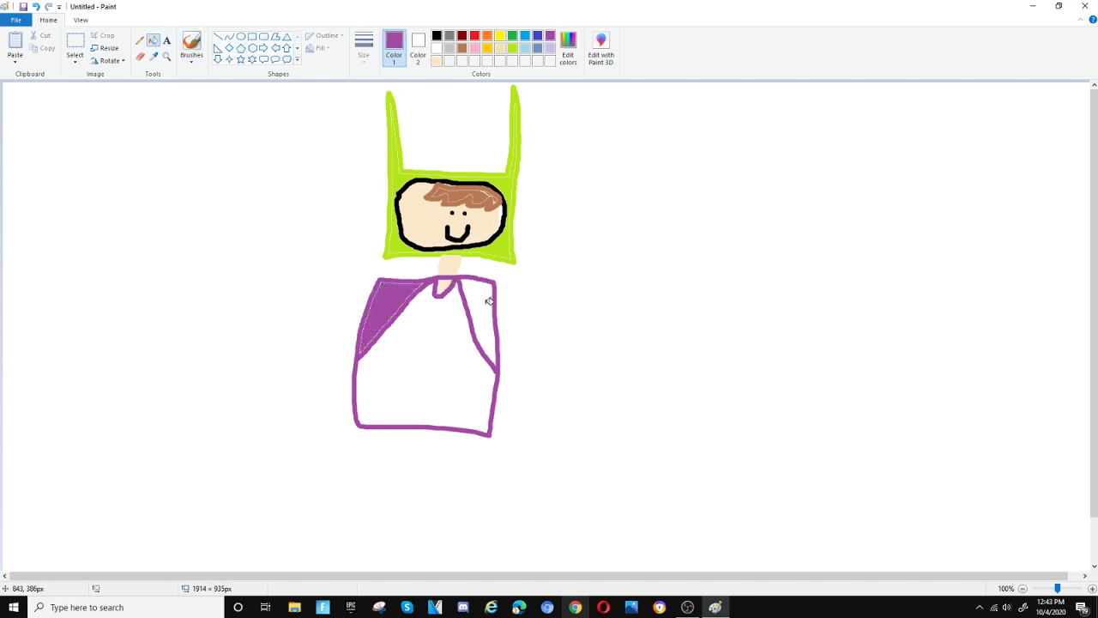
{"action": "left_click", "coordinate": [488, 300]}
{"action": "left_click", "coordinate": [513, 48]}
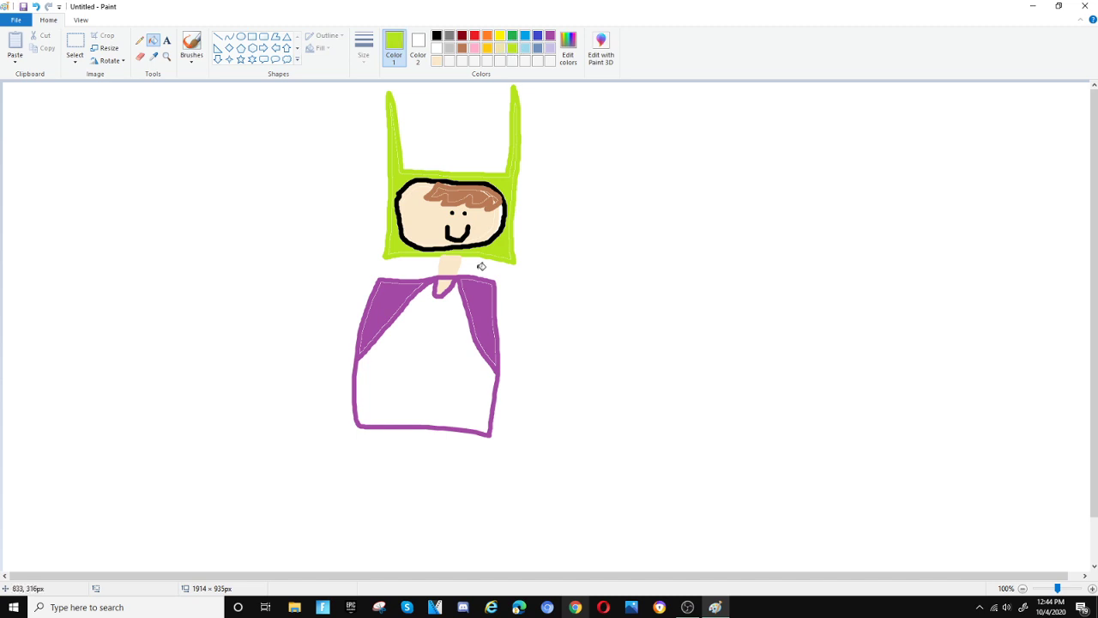
{"action": "left_click", "coordinate": [450, 344]}
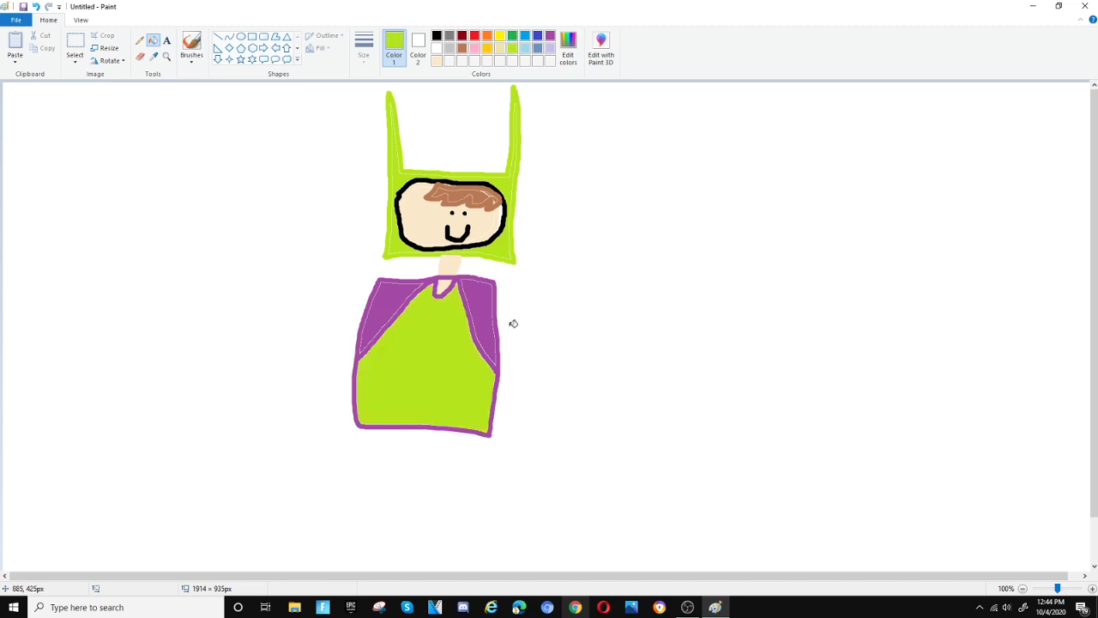
Draw a short purple sleeve on each side of the shirt and fill both sleeves with purple.
{"action": "left_click", "coordinate": [551, 37]}
{"action": "left_click", "coordinate": [192, 42]}
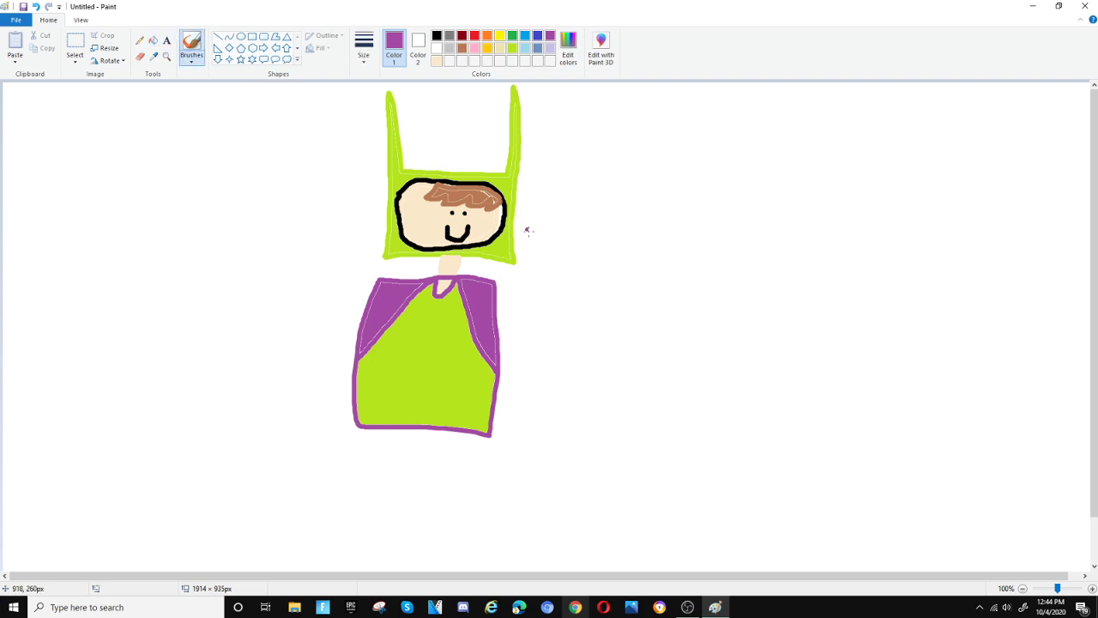
{"action": "mouse_move", "coordinate": [496, 280]}
{"action": "left_mouse_down"}
{"action": "mouse_move", "coordinate": [531, 289]}
{"action": "mouse_move", "coordinate": [535, 322]}
{"action": "mouse_move", "coordinate": [498, 319]}
{"action": "left_mouse_up"}
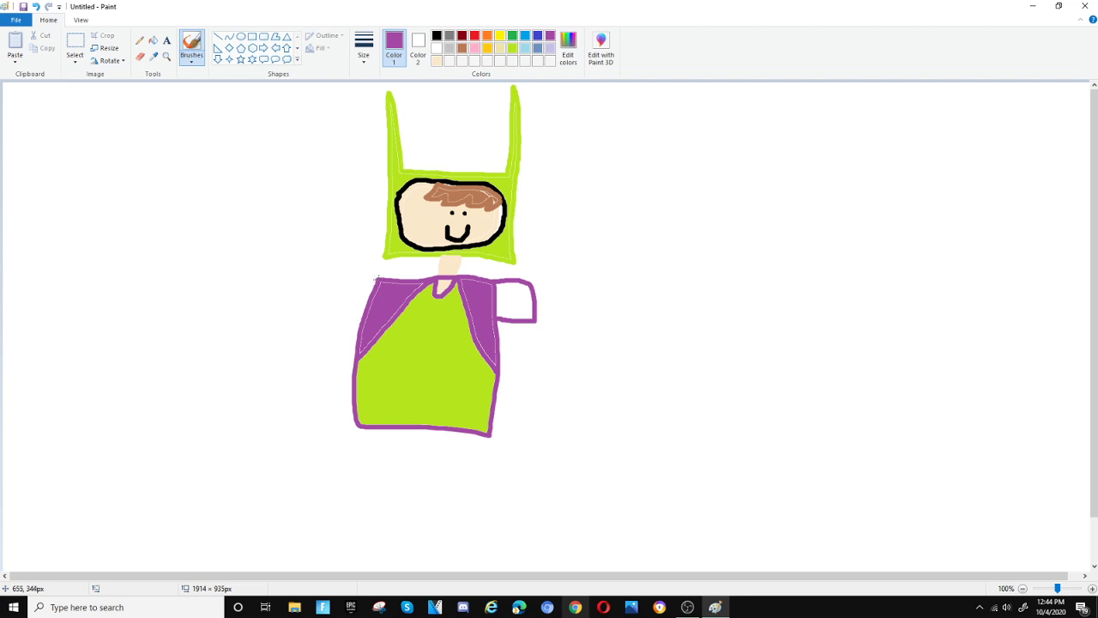
{"action": "mouse_move", "coordinate": [378, 277]}
{"action": "left_mouse_down"}
{"action": "mouse_move", "coordinate": [315, 297]}
{"action": "mouse_move", "coordinate": [308, 311]}
{"action": "mouse_move", "coordinate": [367, 317]}
{"action": "left_mouse_up"}
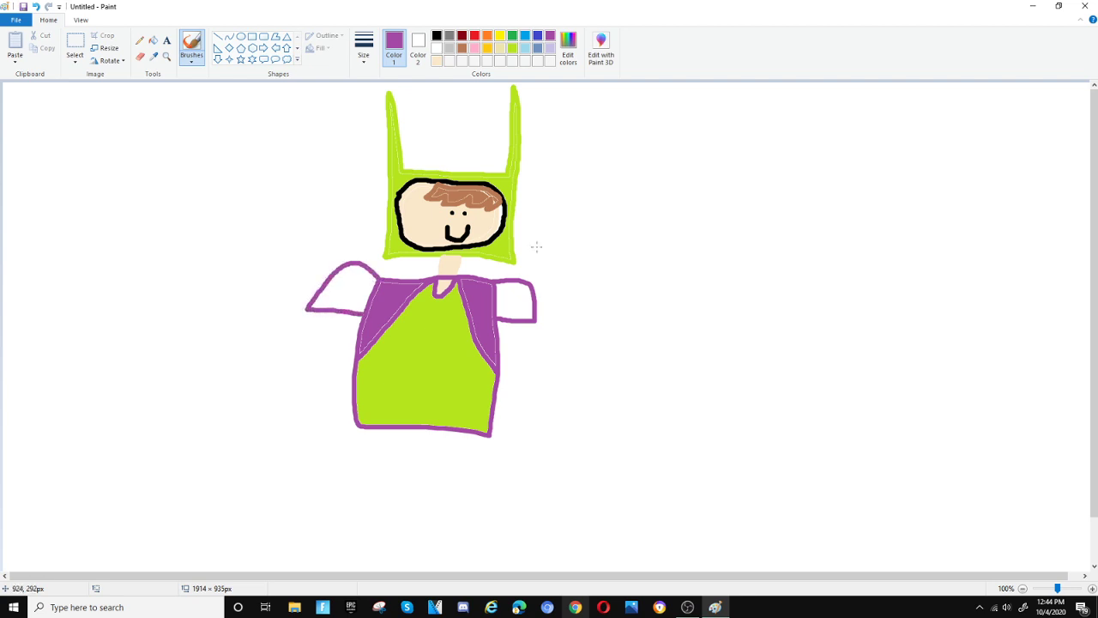
{"action": "left_click", "coordinate": [152, 40]}
{"action": "left_click", "coordinate": [347, 275]}
{"action": "left_click", "coordinate": [513, 301]}
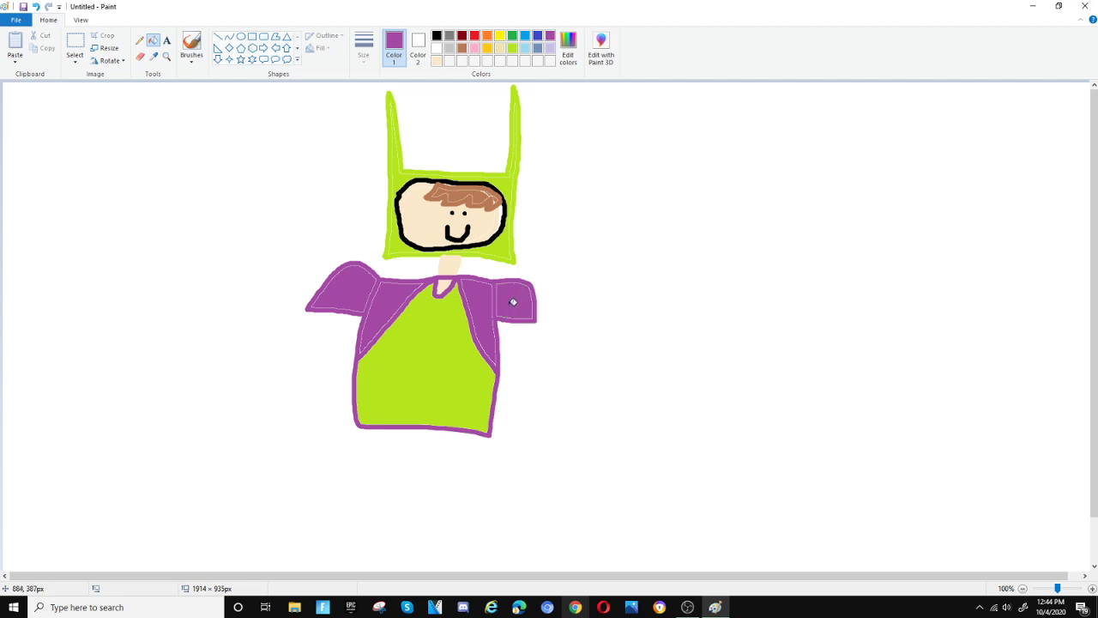
Paint two thick curved blue straps from the shoulders down to the shirt's lower corners.
{"action": "left_click", "coordinate": [525, 36]}
{"action": "left_click", "coordinate": [199, 47]}
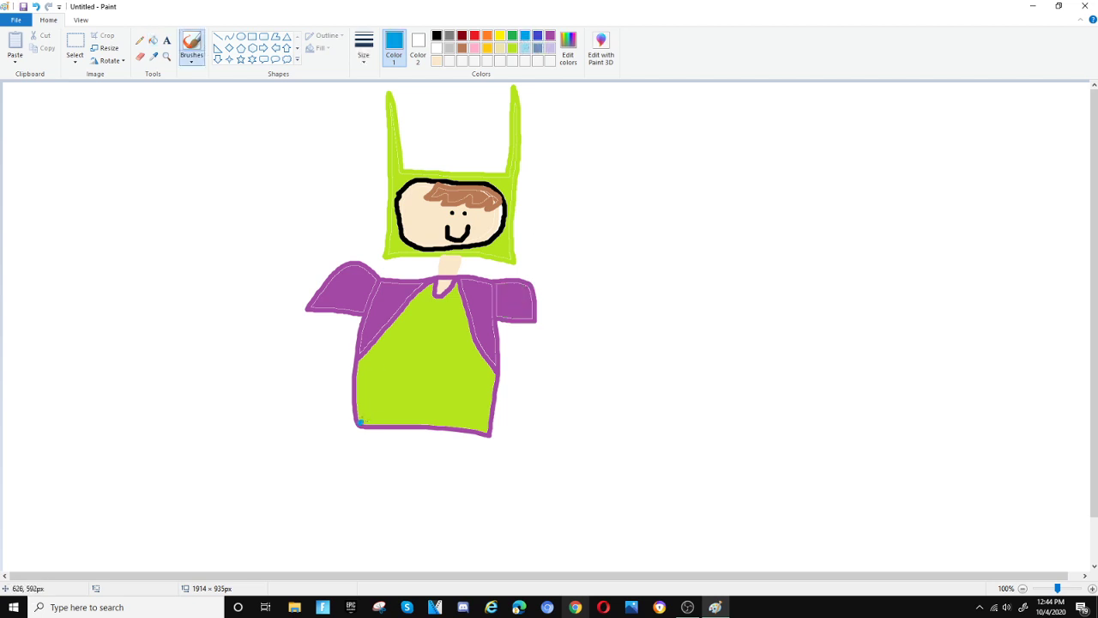
{"action": "mouse_move", "coordinate": [362, 423]}
{"action": "left_mouse_down"}
{"action": "mouse_move", "coordinate": [411, 320]}
{"action": "mouse_move", "coordinate": [385, 285]}
{"action": "mouse_move", "coordinate": [418, 342]}
{"action": "mouse_move", "coordinate": [401, 391]}
{"action": "mouse_move", "coordinate": [374, 413]}
{"action": "left_mouse_up"}
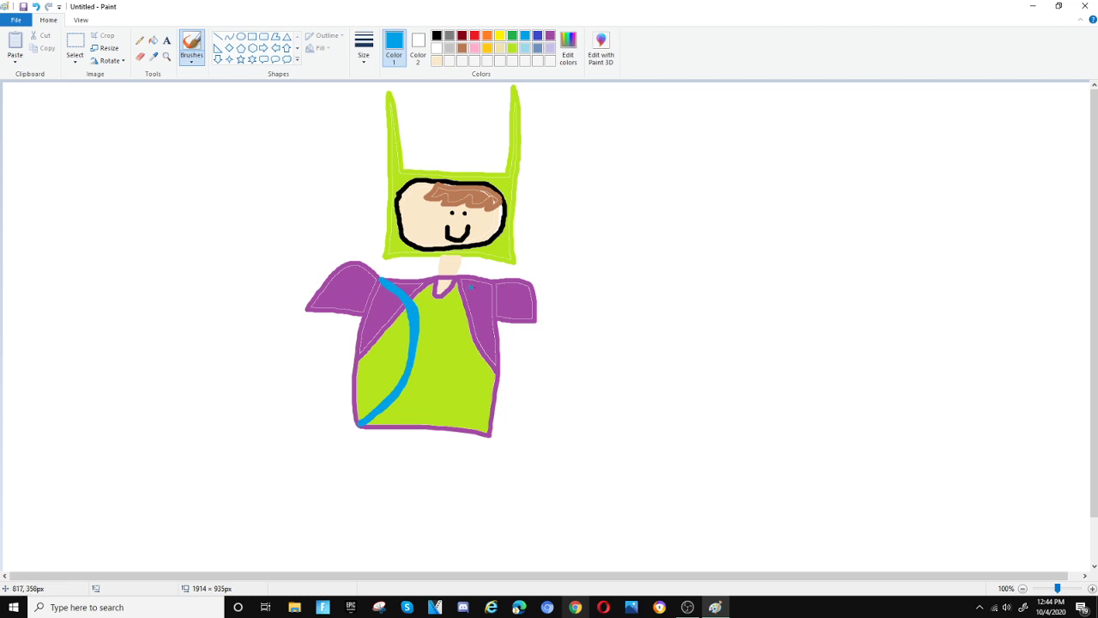
{"action": "mouse_move", "coordinate": [494, 281]}
{"action": "left_mouse_down"}
{"action": "mouse_move", "coordinate": [469, 296]}
{"action": "mouse_move", "coordinate": [460, 378]}
{"action": "mouse_move", "coordinate": [487, 431]}
{"action": "mouse_move", "coordinate": [470, 398]}
{"action": "mouse_move", "coordinate": [464, 309]}
{"action": "left_mouse_up"}
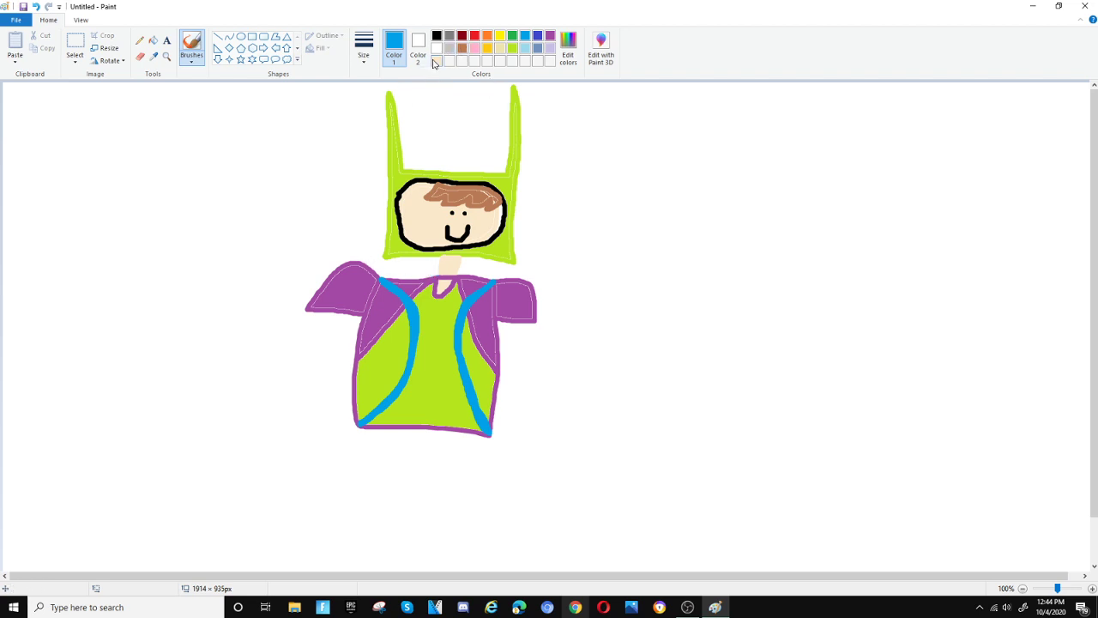
Outline an arm with a fingered hand coming out of each sleeve in light peach.
{"action": "left_click", "coordinate": [437, 61]}
{"action": "mouse_move", "coordinate": [329, 315]}
{"action": "left_mouse_down"}
{"action": "mouse_move", "coordinate": [279, 287]}
{"action": "mouse_move", "coordinate": [308, 245]}
{"action": "mouse_move", "coordinate": [266, 229]}
{"action": "mouse_move", "coordinate": [243, 249]}
{"action": "mouse_move", "coordinate": [256, 259]}
{"action": "mouse_move", "coordinate": [231, 272]}
{"action": "mouse_move", "coordinate": [251, 277]}
{"action": "mouse_move", "coordinate": [198, 293]}
{"action": "mouse_move", "coordinate": [230, 301]}
{"action": "mouse_move", "coordinate": [213, 325]}
{"action": "mouse_move", "coordinate": [233, 323]}
{"action": "mouse_move", "coordinate": [218, 341]}
{"action": "mouse_move", "coordinate": [242, 343]}
{"action": "mouse_move", "coordinate": [251, 379]}
{"action": "mouse_move", "coordinate": [318, 389]}
{"action": "mouse_move", "coordinate": [343, 373]}
{"action": "mouse_move", "coordinate": [353, 329]}
{"action": "left_mouse_up"}
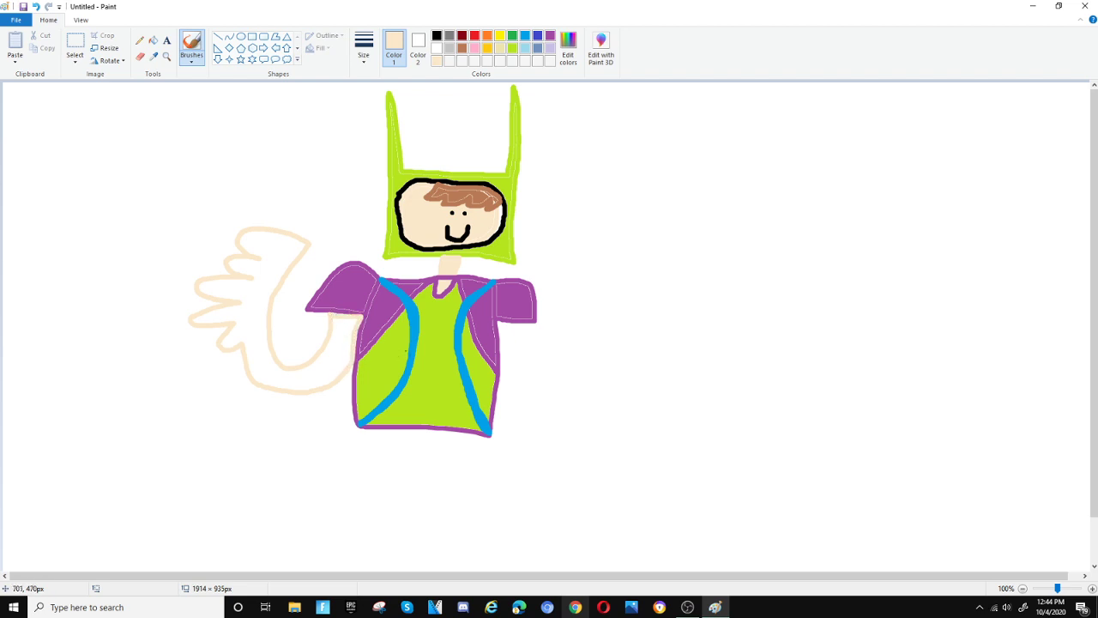
{"action": "mouse_move", "coordinate": [504, 325]}
{"action": "left_mouse_down"}
{"action": "mouse_move", "coordinate": [625, 383]}
{"action": "mouse_move", "coordinate": [652, 365]}
{"action": "mouse_move", "coordinate": [626, 343]}
{"action": "mouse_move", "coordinate": [672, 301]}
{"action": "mouse_move", "coordinate": [624, 287]}
{"action": "mouse_move", "coordinate": [572, 301]}
{"action": "mouse_move", "coordinate": [592, 322]}
{"action": "mouse_move", "coordinate": [541, 335]}
{"action": "left_mouse_up"}
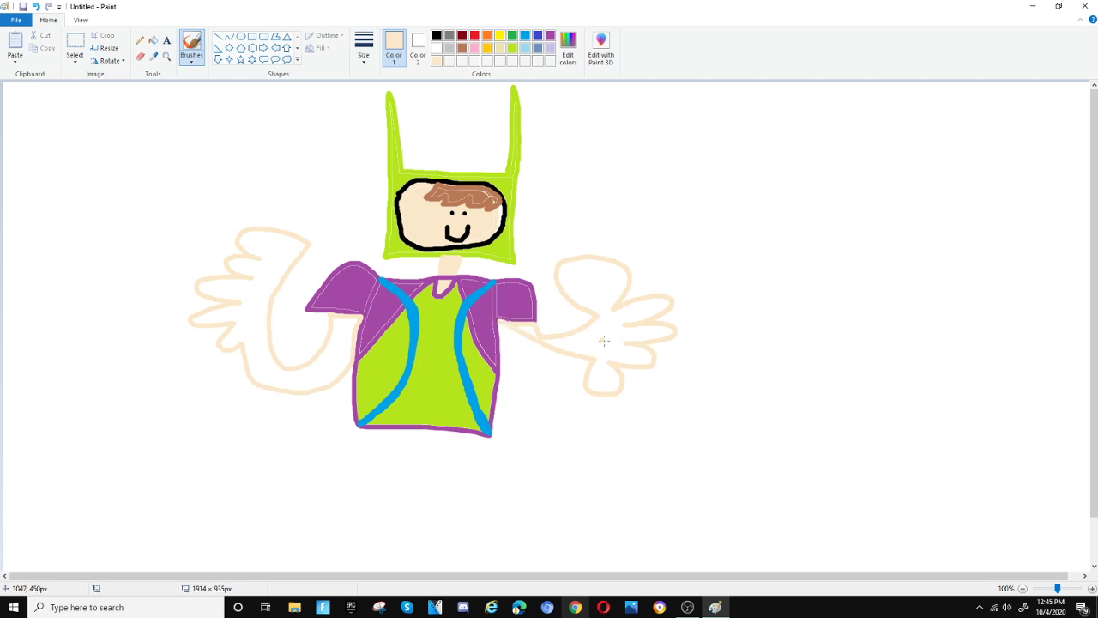
Fill both outlined arms and hands with light peach.
{"action": "left_click", "coordinate": [153, 40]}
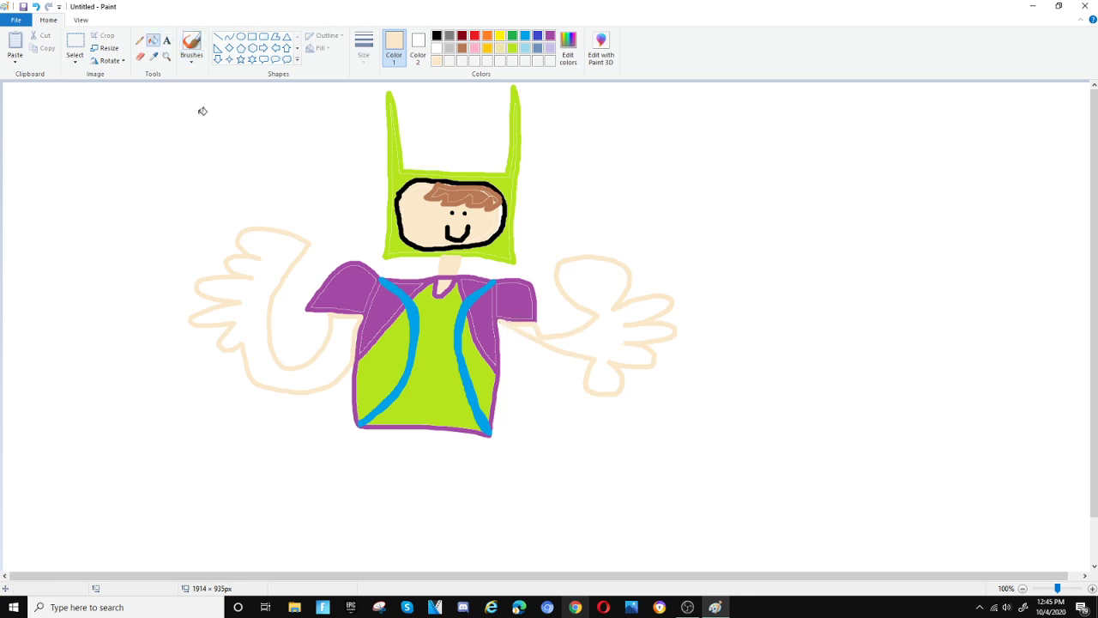
{"action": "left_click", "coordinate": [338, 357]}
{"action": "left_click", "coordinate": [609, 341]}
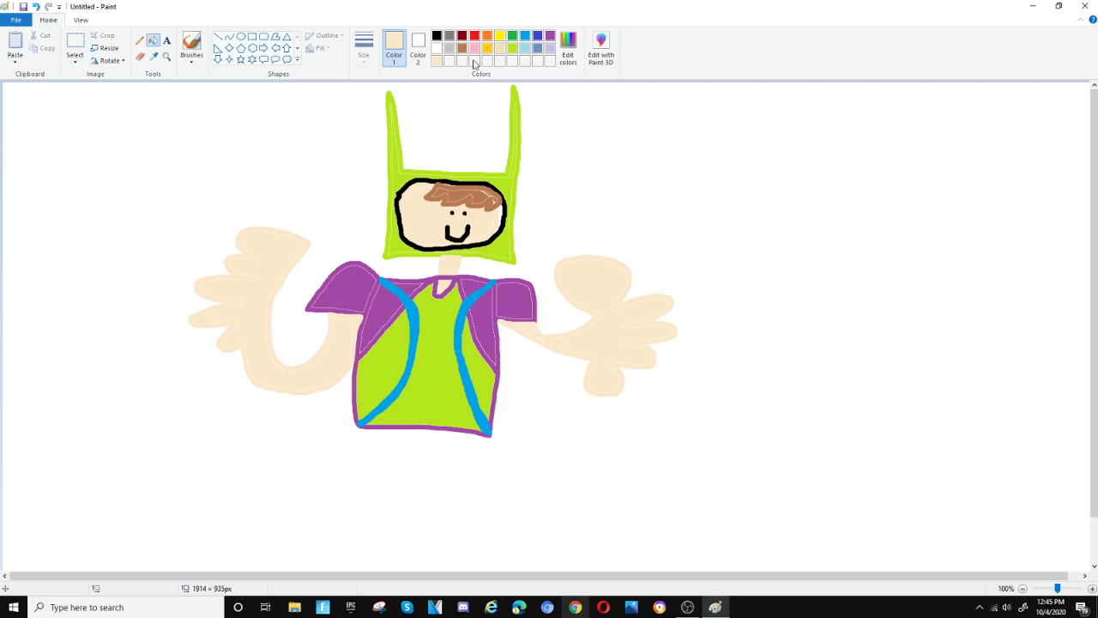
Outline a rounded blue backpack behind the shirt, bulging out past the shoulders, arms and waist on both sides.
{"action": "left_click", "coordinate": [191, 45]}
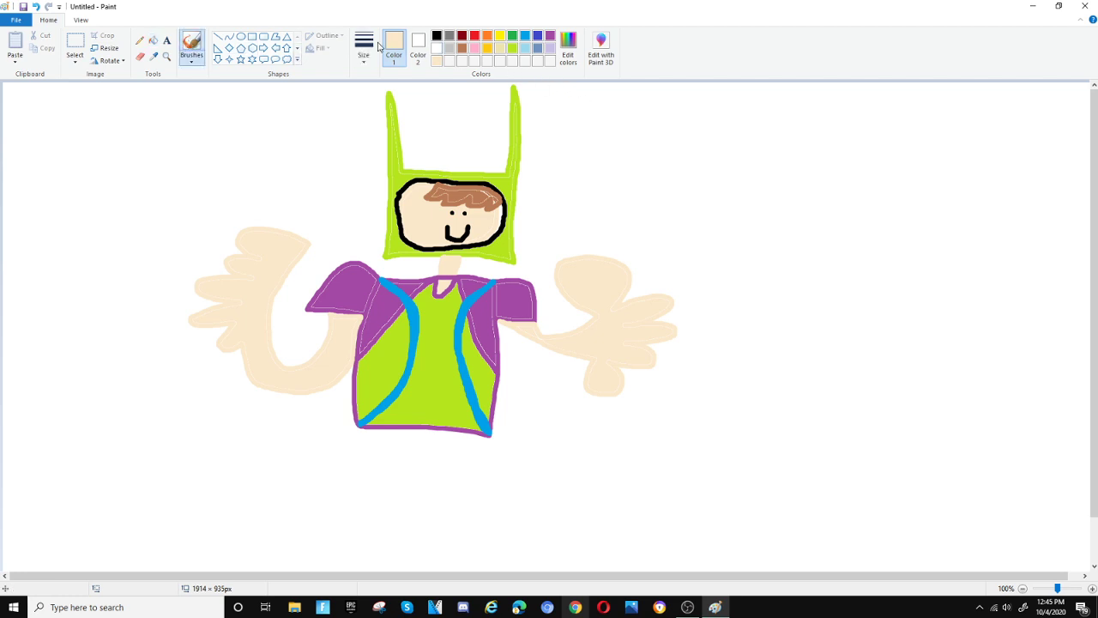
{"action": "left_click", "coordinate": [525, 36]}
{"action": "mouse_move", "coordinate": [458, 273]}
{"action": "left_mouse_down"}
{"action": "mouse_move", "coordinate": [515, 261]}
{"action": "mouse_move", "coordinate": [547, 287]}
{"action": "mouse_move", "coordinate": [563, 327]}
{"action": "left_mouse_up"}
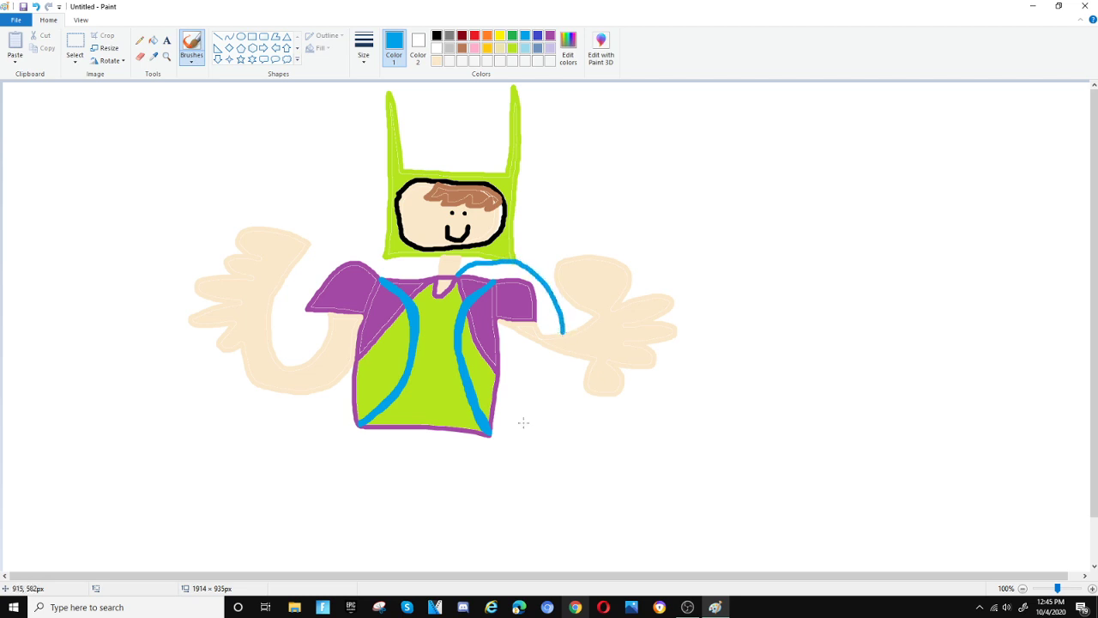
{"action": "mouse_move", "coordinate": [491, 435]}
{"action": "left_mouse_down"}
{"action": "mouse_move", "coordinate": [515, 429]}
{"action": "mouse_move", "coordinate": [565, 365]}
{"action": "mouse_move", "coordinate": [563, 350]}
{"action": "left_mouse_up"}
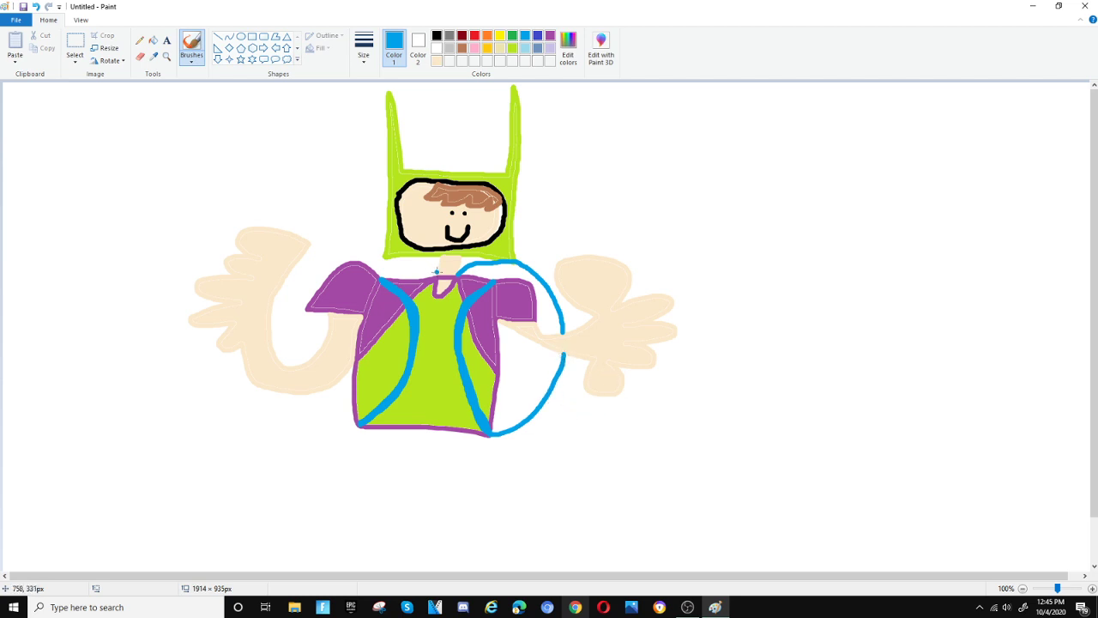
{"action": "left_click_drag", "start_coordinate": [436, 273], "coordinate": [348, 258]}
{"action": "mouse_move", "coordinate": [308, 314]}
{"action": "left_mouse_down"}
{"action": "mouse_move", "coordinate": [279, 359]}
{"action": "mouse_move", "coordinate": [297, 414]}
{"action": "mouse_move", "coordinate": [359, 425]}
{"action": "left_mouse_up"}
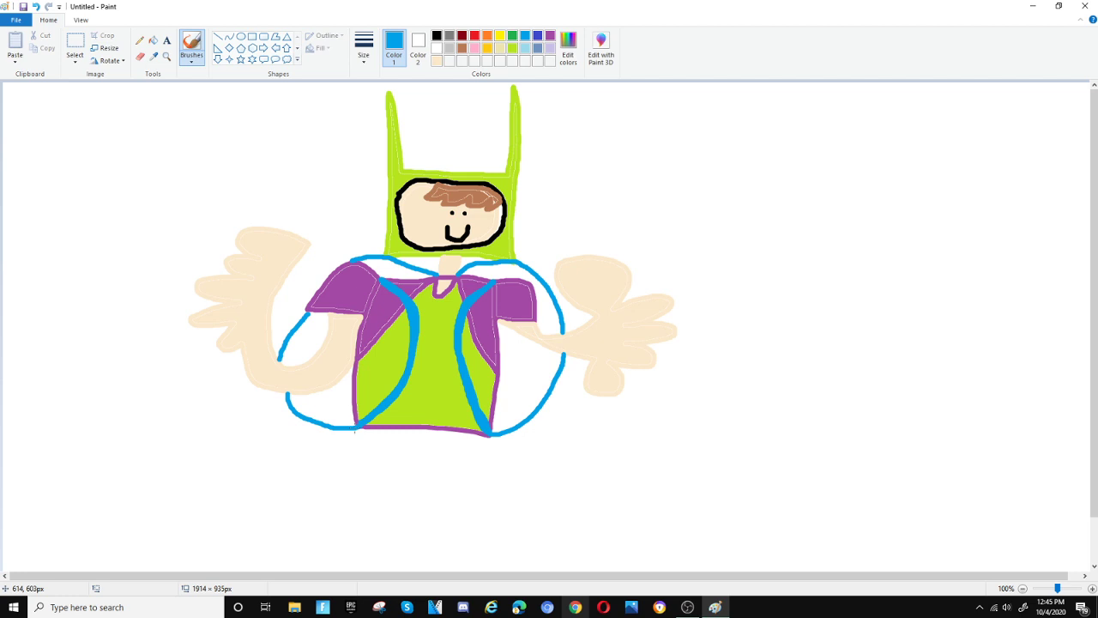
Fill every enclosed section of the backpack around the shoulders and arms with blue.
{"action": "left_click", "coordinate": [153, 40]}
{"action": "left_click", "coordinate": [400, 266]}
{"action": "left_click", "coordinate": [314, 336]}
{"action": "left_click", "coordinate": [335, 404]}
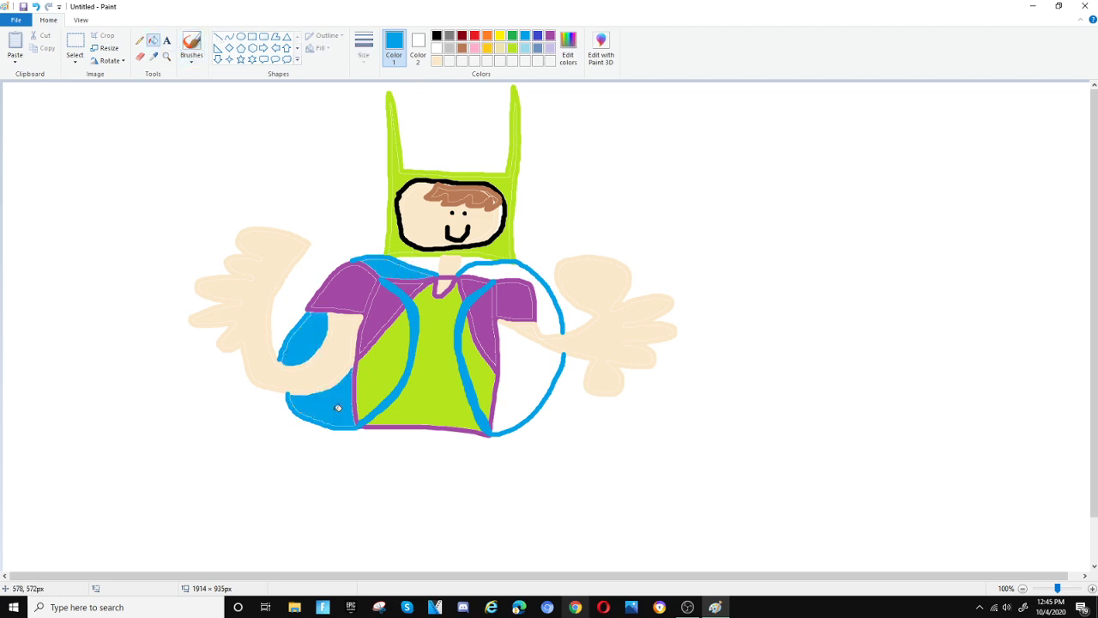
{"action": "left_click", "coordinate": [519, 375]}
{"action": "left_click", "coordinate": [551, 309]}
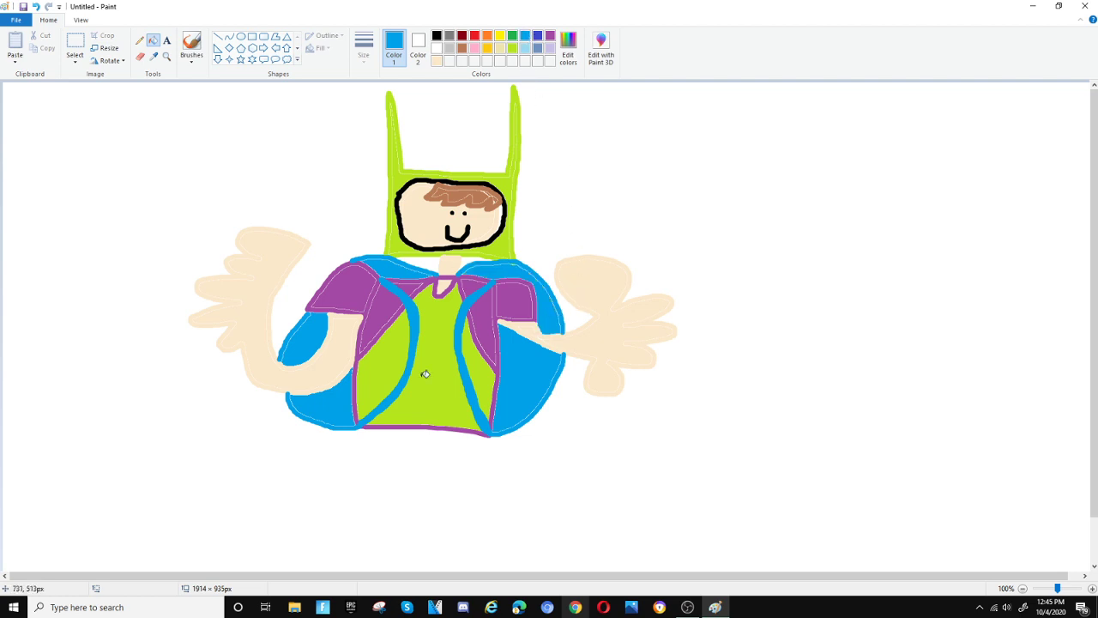
Draw short two-legged shorts under the shirt's hem in blue and fill them with the same blue.
{"action": "left_click", "coordinate": [190, 45]}
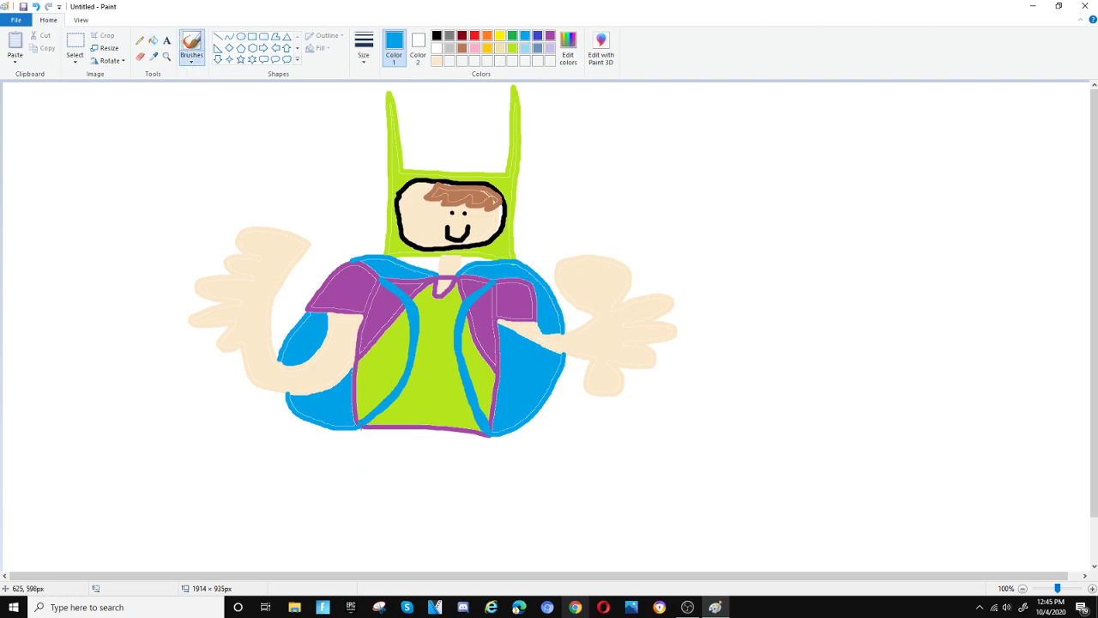
{"action": "mouse_move", "coordinate": [362, 426]}
{"action": "left_mouse_down"}
{"action": "mouse_move", "coordinate": [353, 460]}
{"action": "mouse_move", "coordinate": [398, 462]}
{"action": "mouse_move", "coordinate": [425, 445]}
{"action": "mouse_move", "coordinate": [435, 466]}
{"action": "mouse_move", "coordinate": [499, 464]}
{"action": "mouse_move", "coordinate": [493, 438]}
{"action": "left_mouse_up"}
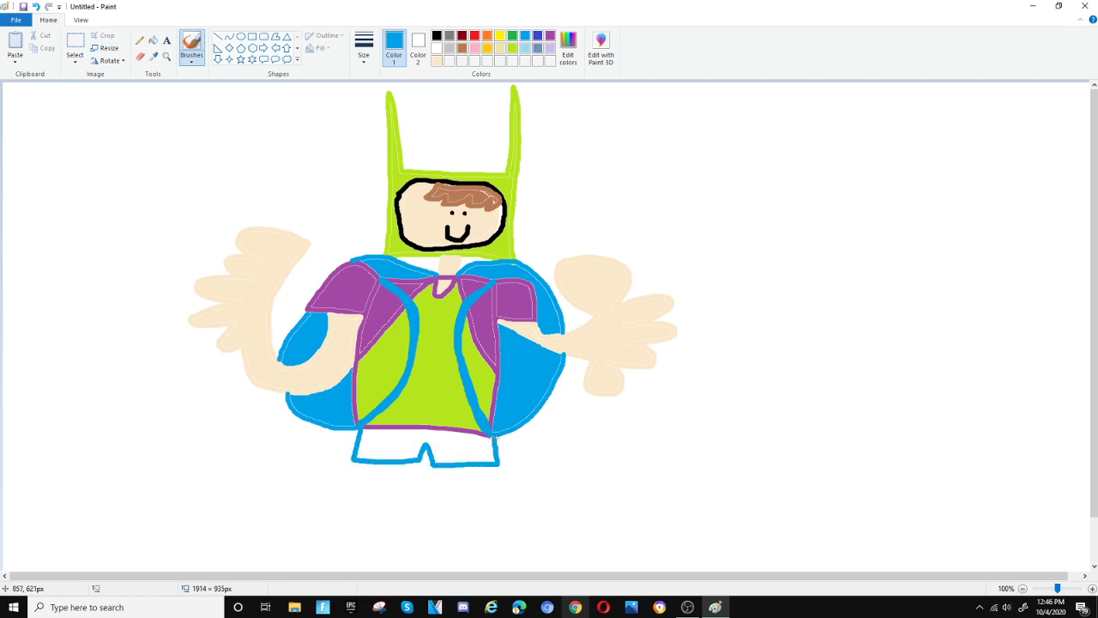
{"action": "left_click", "coordinate": [153, 40]}
{"action": "left_click", "coordinate": [384, 441]}
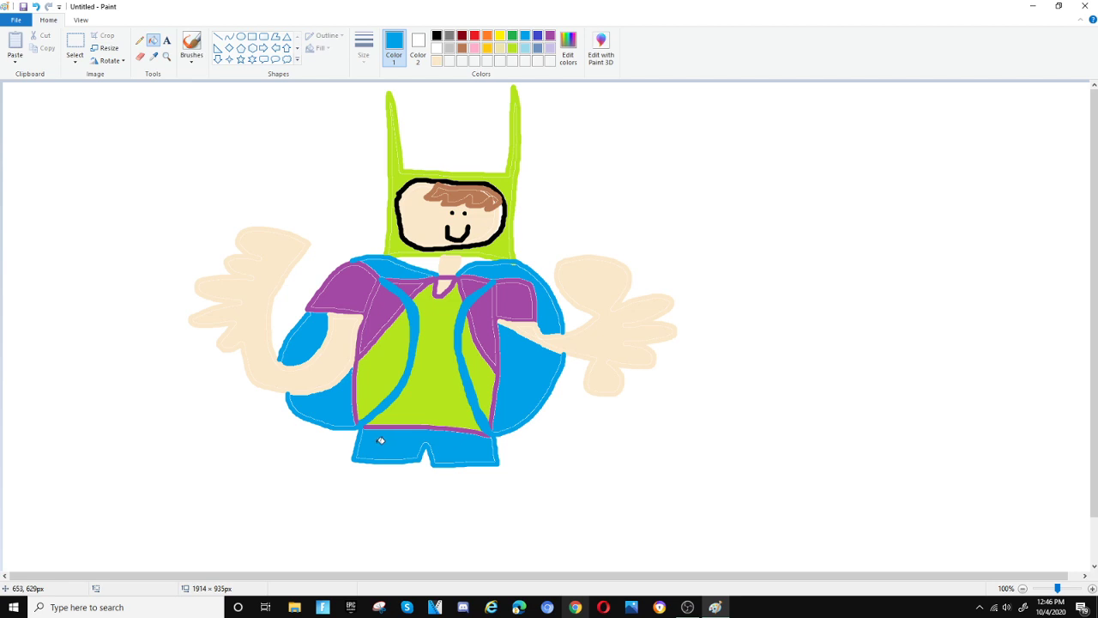
Draw two short slanted legs below the shorts in light peach and fill them with the same color.
{"action": "left_click", "coordinate": [437, 61]}
{"action": "left_click", "coordinate": [191, 45]}
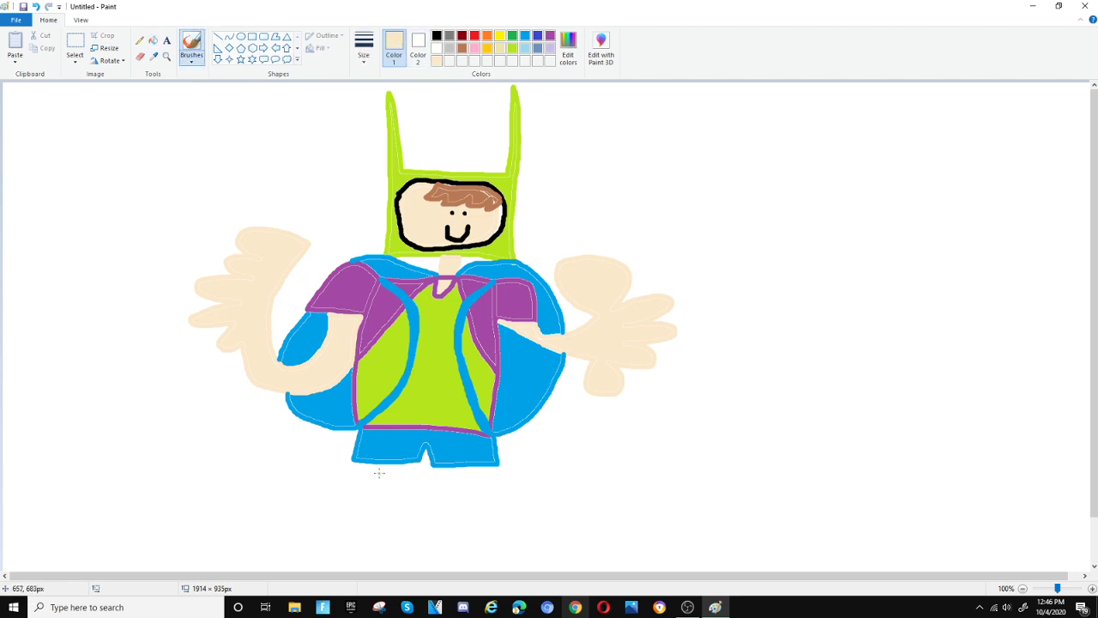
{"action": "mouse_move", "coordinate": [379, 467]}
{"action": "left_mouse_down"}
{"action": "mouse_move", "coordinate": [383, 497]}
{"action": "mouse_move", "coordinate": [401, 462]}
{"action": "mouse_move", "coordinate": [381, 464]}
{"action": "mouse_move", "coordinate": [456, 482]}
{"action": "mouse_move", "coordinate": [449, 498]}
{"action": "mouse_move", "coordinate": [476, 497]}
{"action": "mouse_move", "coordinate": [462, 466]}
{"action": "left_mouse_up"}
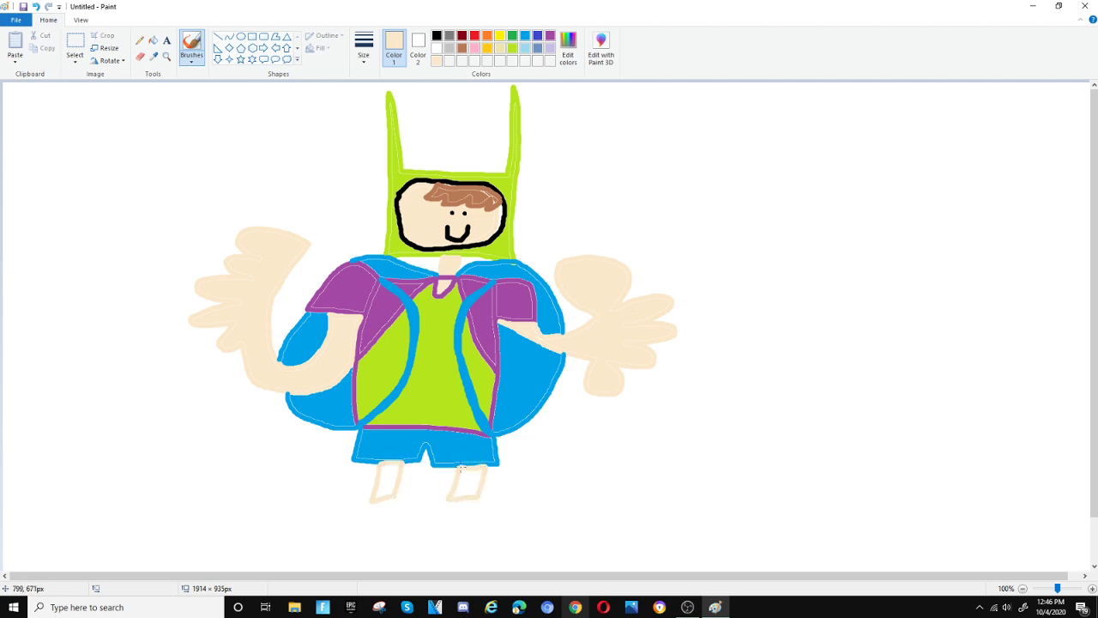
{"action": "left_click", "coordinate": [153, 39]}
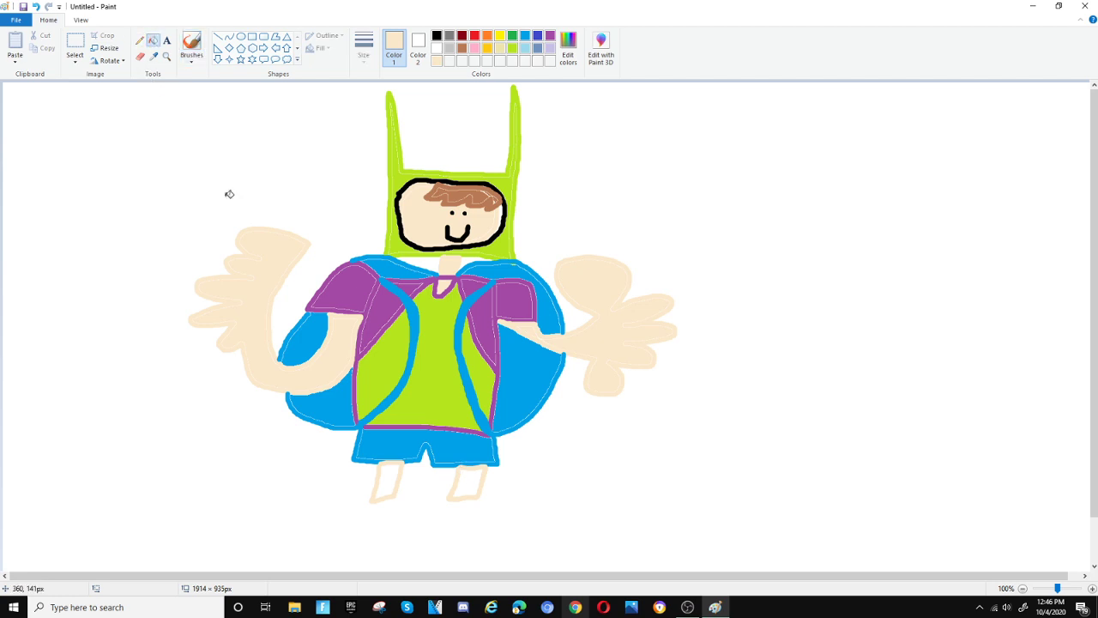
{"action": "left_click", "coordinate": [386, 482]}
{"action": "left_click", "coordinate": [464, 484]}
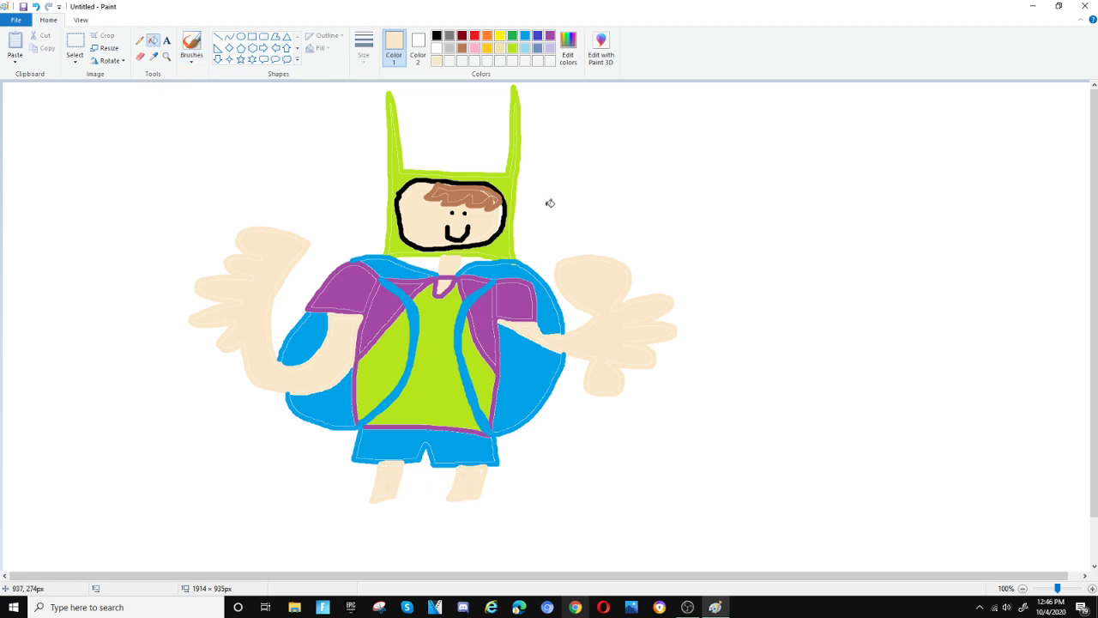
Paint white over the lower part of both legs, leaving short peach stubs under the shorts.
{"action": "left_click", "coordinate": [436, 35]}
{"action": "left_click", "coordinate": [438, 49]}
{"action": "left_click", "coordinate": [188, 42]}
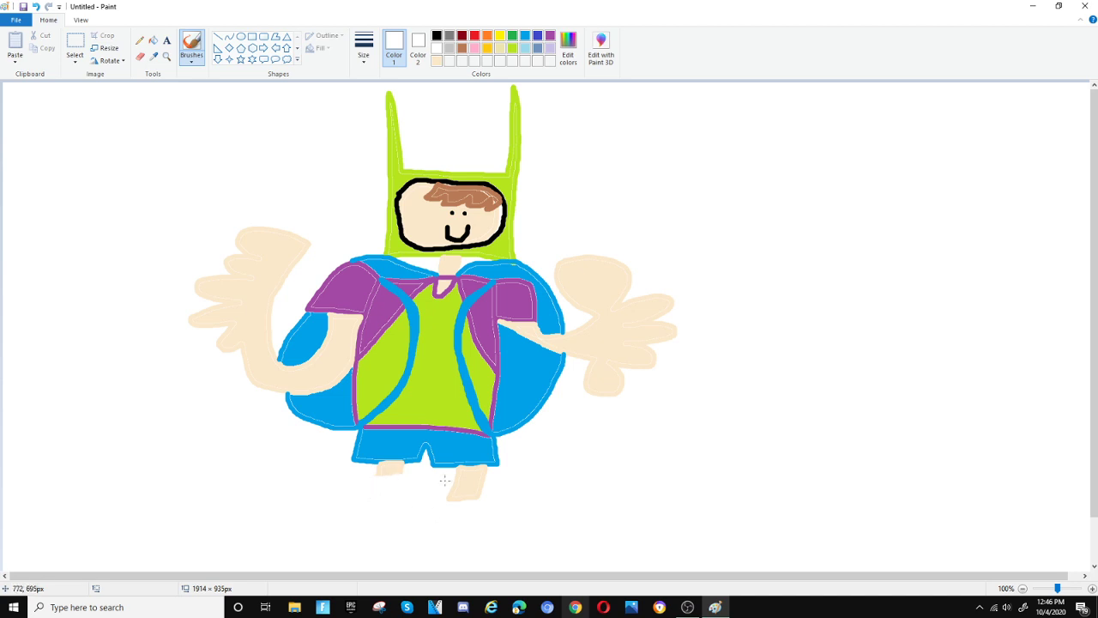
{"action": "mouse_move", "coordinate": [447, 483]}
{"action": "left_mouse_down"}
{"action": "mouse_move", "coordinate": [484, 485]}
{"action": "mouse_move", "coordinate": [444, 492]}
{"action": "mouse_move", "coordinate": [480, 502]}
{"action": "mouse_move", "coordinate": [439, 487]}
{"action": "left_mouse_up"}
Outline two outward-pointing boots in black below the legs and fill both with black.
{"action": "left_click", "coordinate": [436, 35]}
{"action": "mouse_move", "coordinate": [380, 501]}
{"action": "left_mouse_down"}
{"action": "mouse_move", "coordinate": [407, 507]}
{"action": "mouse_move", "coordinate": [409, 519]}
{"action": "mouse_move", "coordinate": [369, 541]}
{"action": "mouse_move", "coordinate": [348, 523]}
{"action": "mouse_move", "coordinate": [381, 502]}
{"action": "left_mouse_up"}
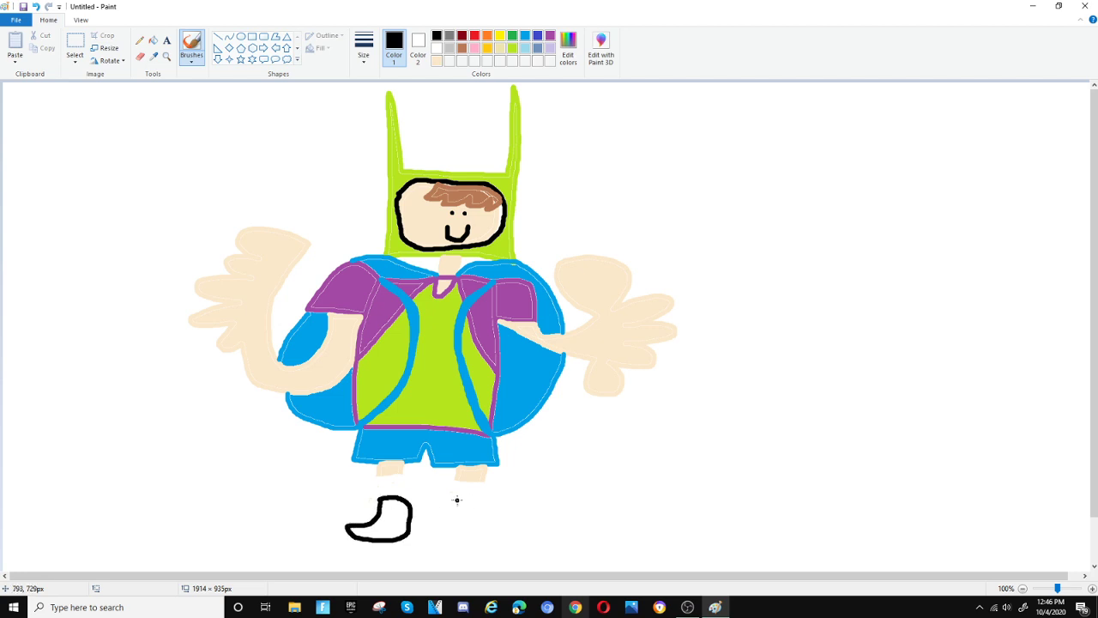
{"action": "mouse_move", "coordinate": [456, 500]}
{"action": "left_mouse_down"}
{"action": "mouse_move", "coordinate": [489, 503]}
{"action": "mouse_move", "coordinate": [483, 520]}
{"action": "mouse_move", "coordinate": [515, 533]}
{"action": "mouse_move", "coordinate": [464, 548]}
{"action": "mouse_move", "coordinate": [456, 500]}
{"action": "left_mouse_up"}
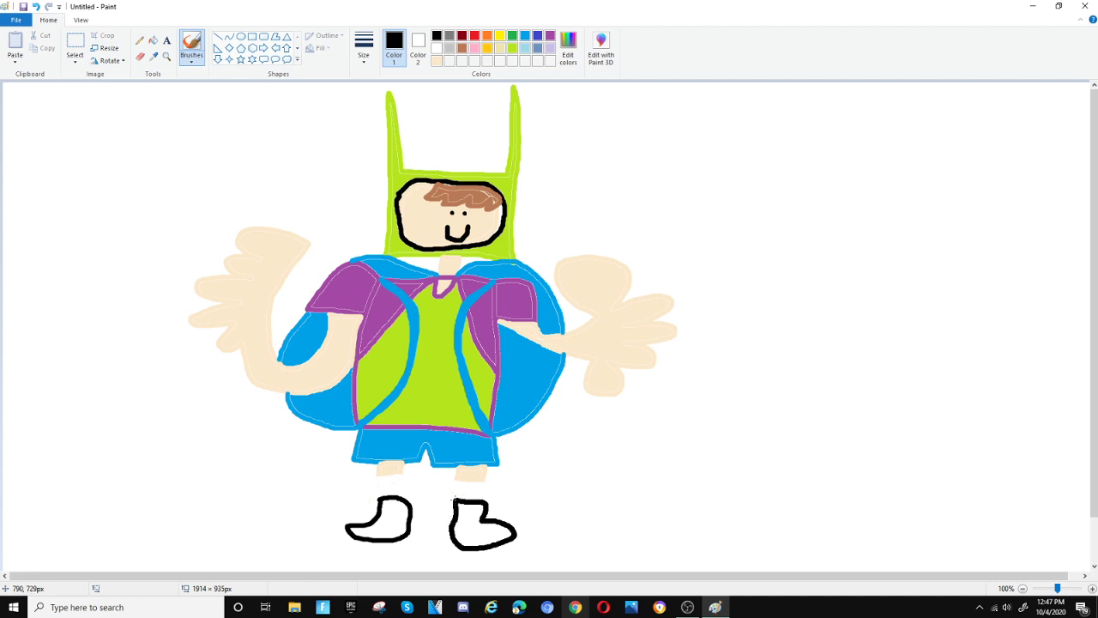
{"action": "left_click", "coordinate": [153, 40]}
{"action": "left_click", "coordinate": [381, 520]}
{"action": "left_click", "coordinate": [470, 529]}
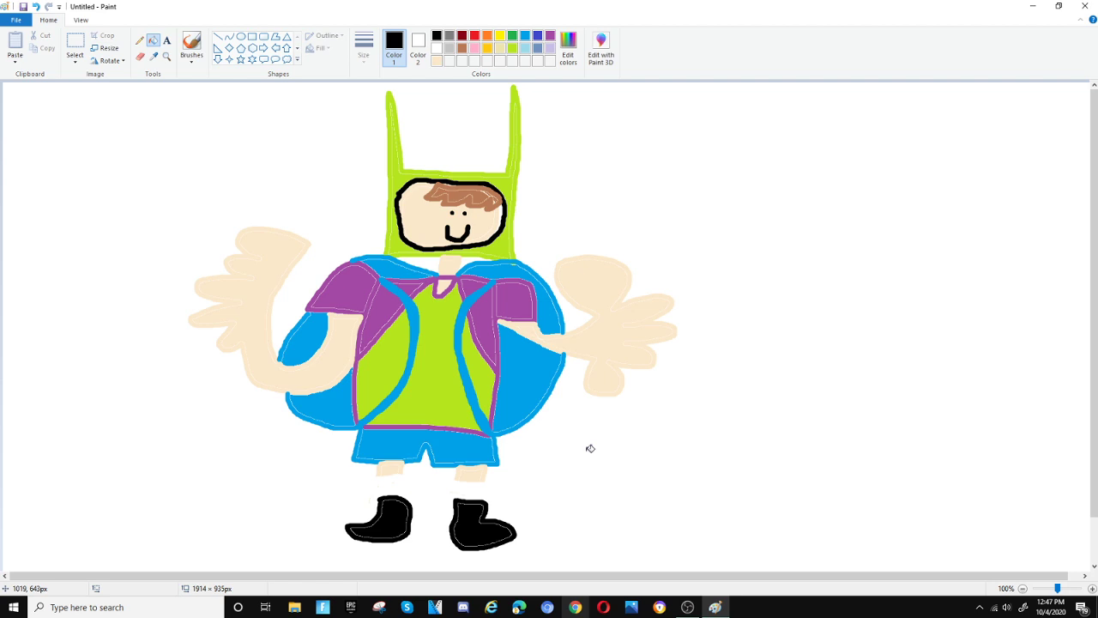
Outline a second character's head with two tall pointed ears and a narrow neck in gold, beside the first character.
{"action": "left_click", "coordinate": [486, 49]}
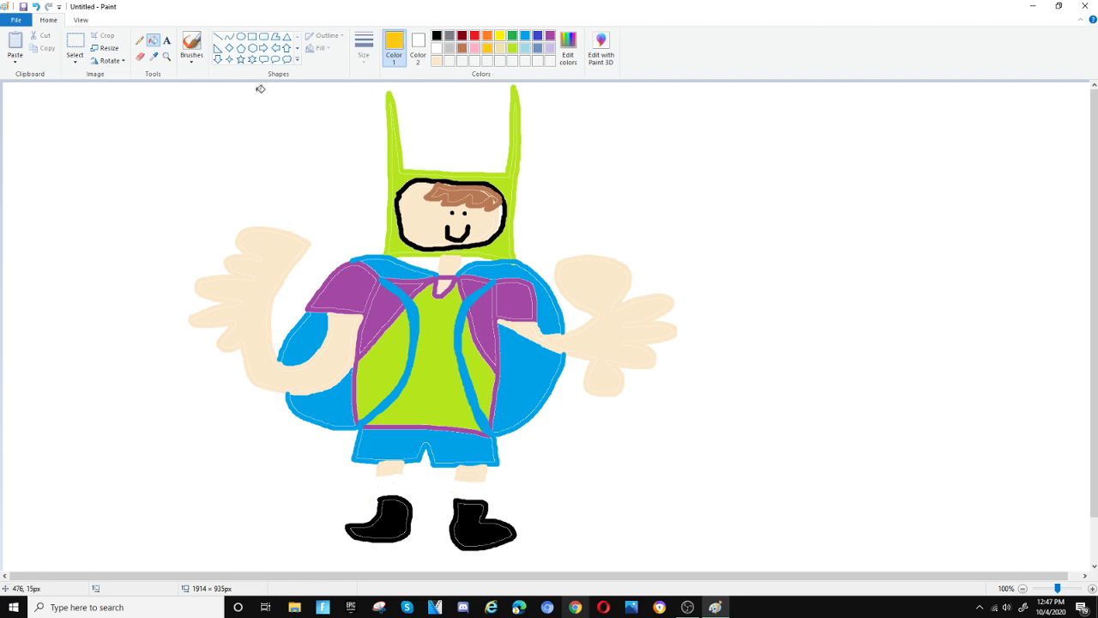
{"action": "left_click", "coordinate": [196, 38]}
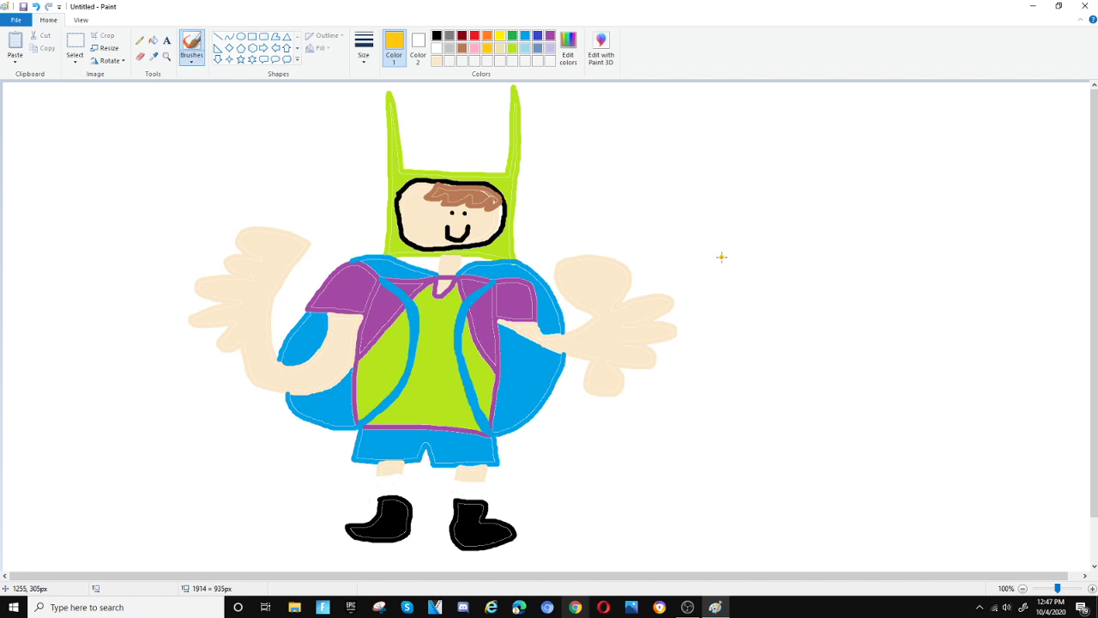
{"action": "mouse_move", "coordinate": [723, 262]}
{"action": "left_mouse_down"}
{"action": "mouse_move", "coordinate": [697, 129]}
{"action": "mouse_move", "coordinate": [753, 197]}
{"action": "mouse_move", "coordinate": [814, 198]}
{"action": "mouse_move", "coordinate": [835, 179]}
{"action": "mouse_move", "coordinate": [850, 115]}
{"action": "mouse_move", "coordinate": [866, 255]}
{"action": "mouse_move", "coordinate": [854, 294]}
{"action": "mouse_move", "coordinate": [825, 297]}
{"action": "mouse_move", "coordinate": [821, 349]}
{"action": "mouse_move", "coordinate": [795, 339]}
{"action": "mouse_move", "coordinate": [786, 300]}
{"action": "mouse_move", "coordinate": [722, 266]}
{"action": "left_mouse_up"}
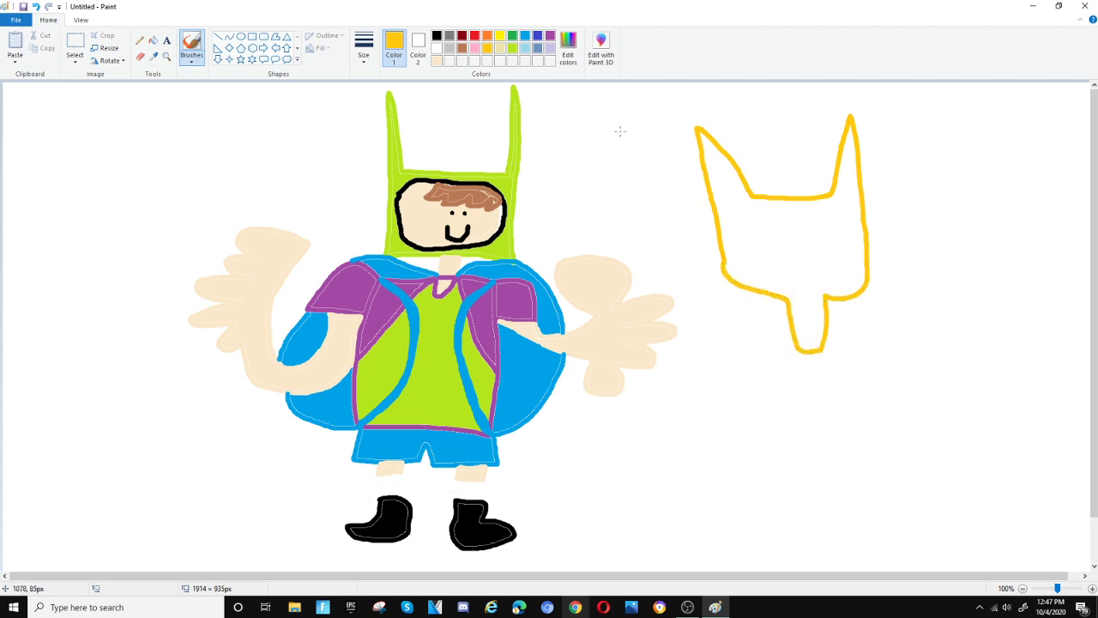
Draw long yellow hair with jagged ends down both sides of the gold head and a spiky fringe across its top.
{"action": "left_click", "coordinate": [500, 35]}
{"action": "mouse_move", "coordinate": [706, 176]}
{"action": "left_mouse_down"}
{"action": "mouse_move", "coordinate": [676, 251]}
{"action": "mouse_move", "coordinate": [721, 305]}
{"action": "mouse_move", "coordinate": [722, 335]}
{"action": "mouse_move", "coordinate": [702, 319]}
{"action": "mouse_move", "coordinate": [714, 356]}
{"action": "mouse_move", "coordinate": [690, 352]}
{"action": "mouse_move", "coordinate": [709, 374]}
{"action": "mouse_move", "coordinate": [671, 366]}
{"action": "mouse_move", "coordinate": [692, 384]}
{"action": "mouse_move", "coordinate": [787, 299]}
{"action": "left_mouse_up"}
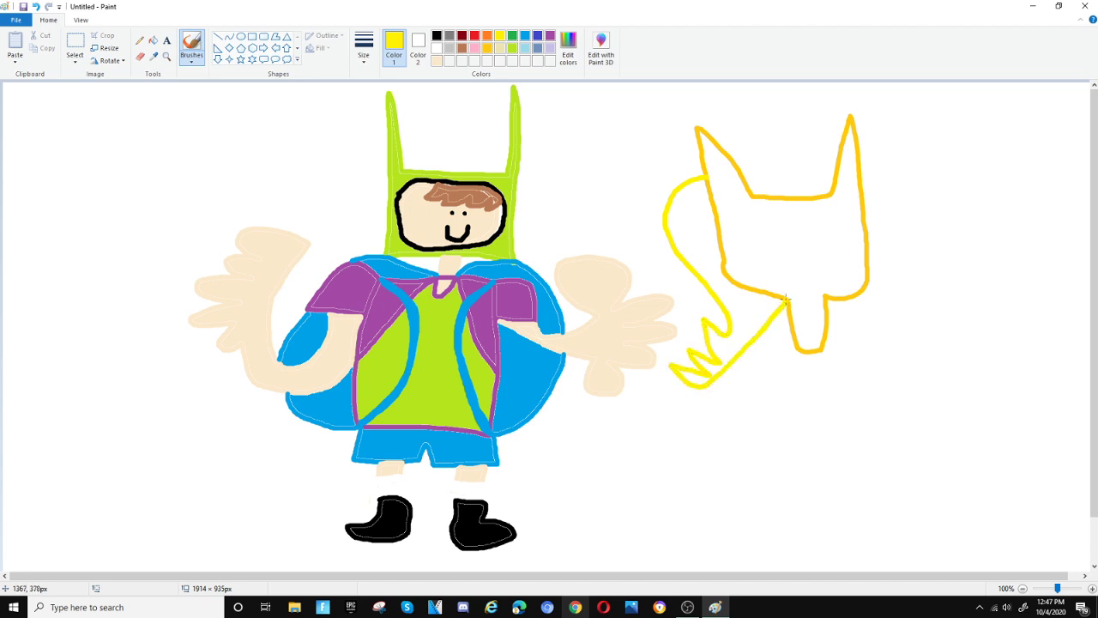
{"action": "mouse_move", "coordinate": [865, 174]}
{"action": "left_mouse_down"}
{"action": "mouse_move", "coordinate": [917, 298]}
{"action": "mouse_move", "coordinate": [860, 330]}
{"action": "mouse_move", "coordinate": [898, 332]}
{"action": "mouse_move", "coordinate": [935, 314]}
{"action": "mouse_move", "coordinate": [883, 356]}
{"action": "mouse_move", "coordinate": [937, 351]}
{"action": "mouse_move", "coordinate": [884, 387]}
{"action": "mouse_move", "coordinate": [951, 380]}
{"action": "mouse_move", "coordinate": [884, 404]}
{"action": "mouse_move", "coordinate": [861, 391]}
{"action": "mouse_move", "coordinate": [827, 295]}
{"action": "left_mouse_up"}
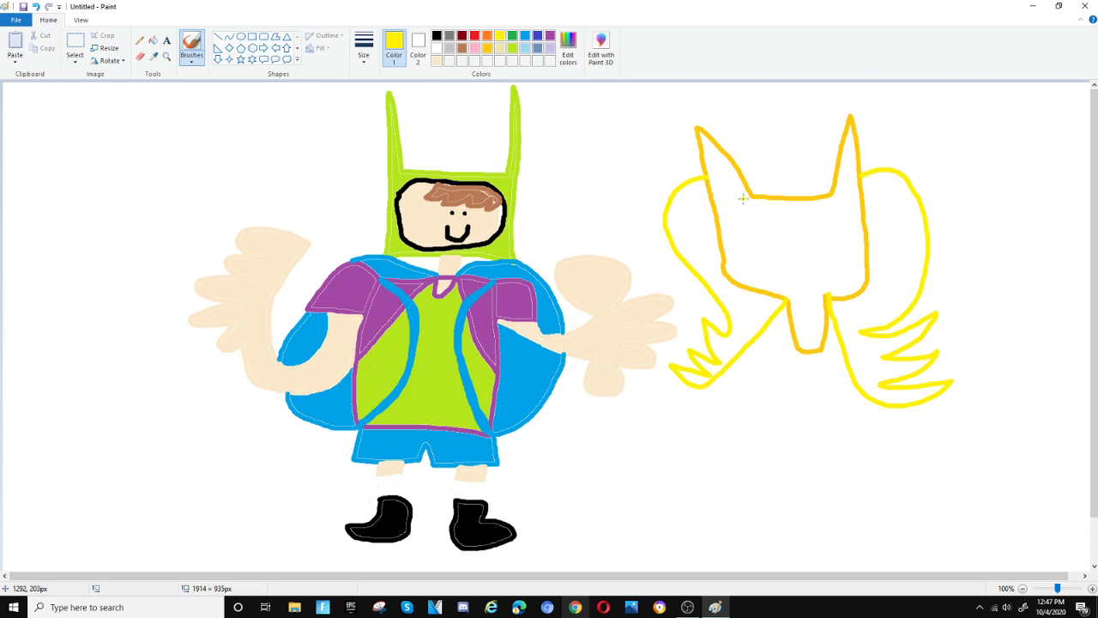
{"action": "mouse_move", "coordinate": [752, 195]}
{"action": "left_mouse_down"}
{"action": "mouse_move", "coordinate": [747, 242]}
{"action": "mouse_move", "coordinate": [788, 214]}
{"action": "mouse_move", "coordinate": [835, 242]}
{"action": "mouse_move", "coordinate": [823, 223]}
{"action": "mouse_move", "coordinate": [847, 225]}
{"action": "mouse_move", "coordinate": [821, 149]}
{"action": "mouse_move", "coordinate": [799, 174]}
{"action": "mouse_move", "coordinate": [804, 149]}
{"action": "mouse_move", "coordinate": [778, 177]}
{"action": "mouse_move", "coordinate": [750, 136]}
{"action": "mouse_move", "coordinate": [746, 166]}
{"action": "mouse_move", "coordinate": [718, 155]}
{"action": "mouse_move", "coordinate": [744, 192]}
{"action": "left_mouse_up"}
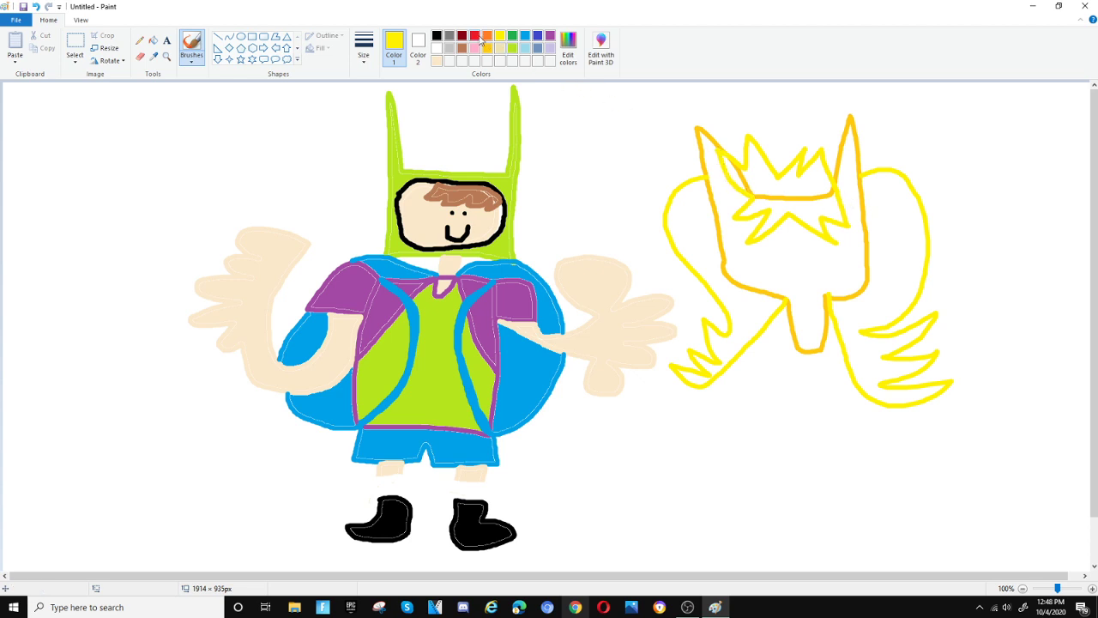
Fill the second character's head, ears and neck with gold.
{"action": "left_click", "coordinate": [437, 36]}
{"action": "left_click", "coordinate": [440, 48]}
{"action": "left_click", "coordinate": [153, 40]}
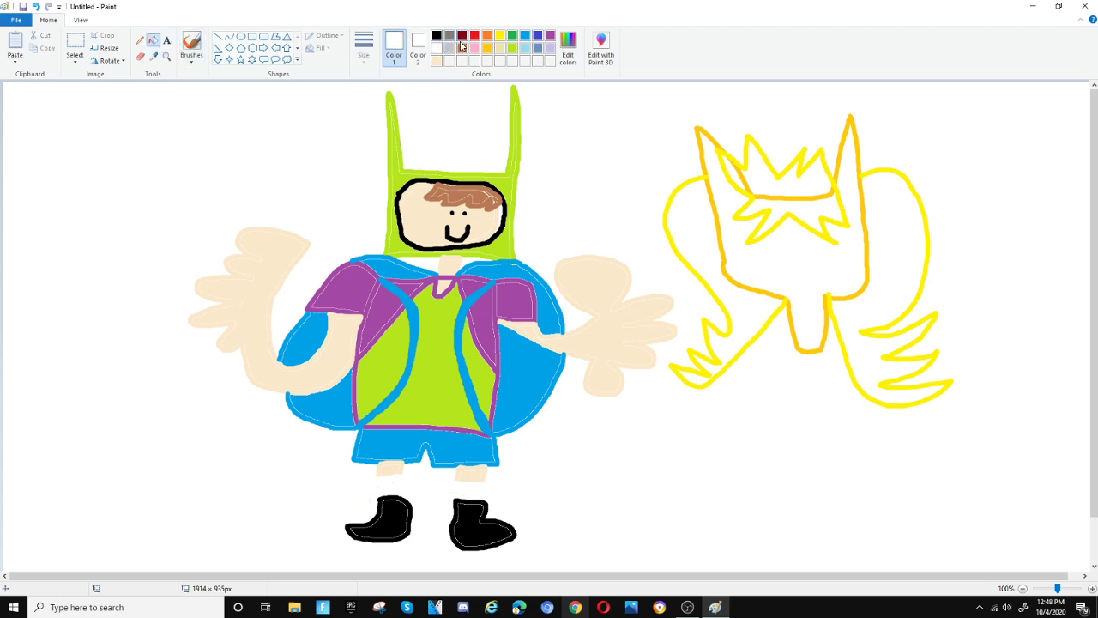
{"action": "left_click", "coordinate": [489, 48]}
{"action": "left_click", "coordinate": [775, 271]}
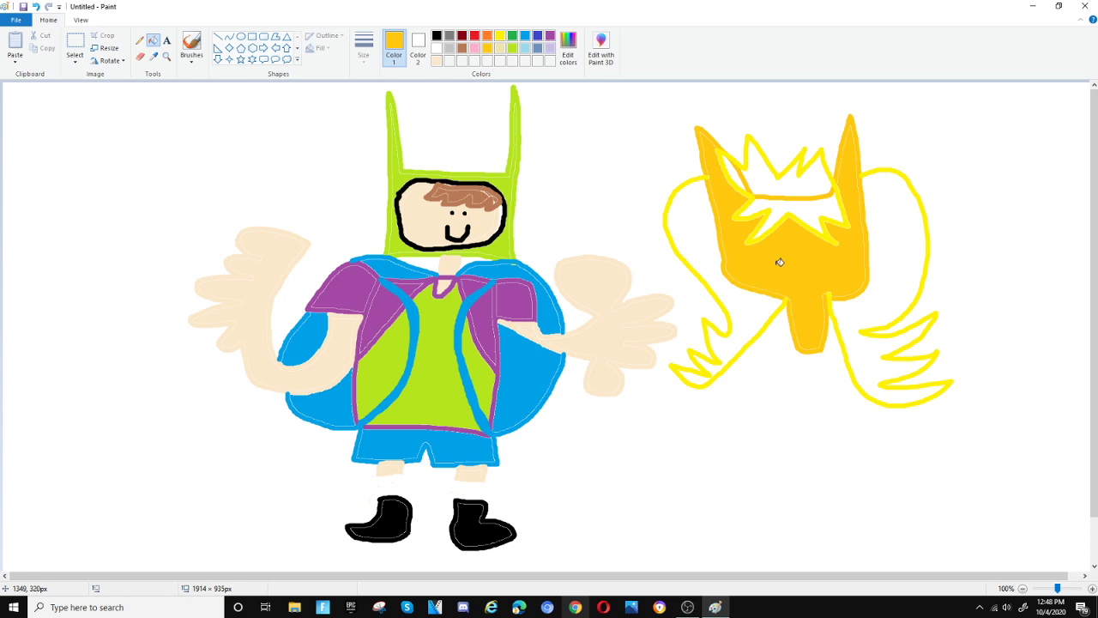
Fill both side locks and all parts of the spiky fringe with yellow, including the gold lines crossing the fringe.
{"action": "left_click", "coordinate": [501, 36]}
{"action": "left_click", "coordinate": [695, 233]}
{"action": "left_click", "coordinate": [695, 376]}
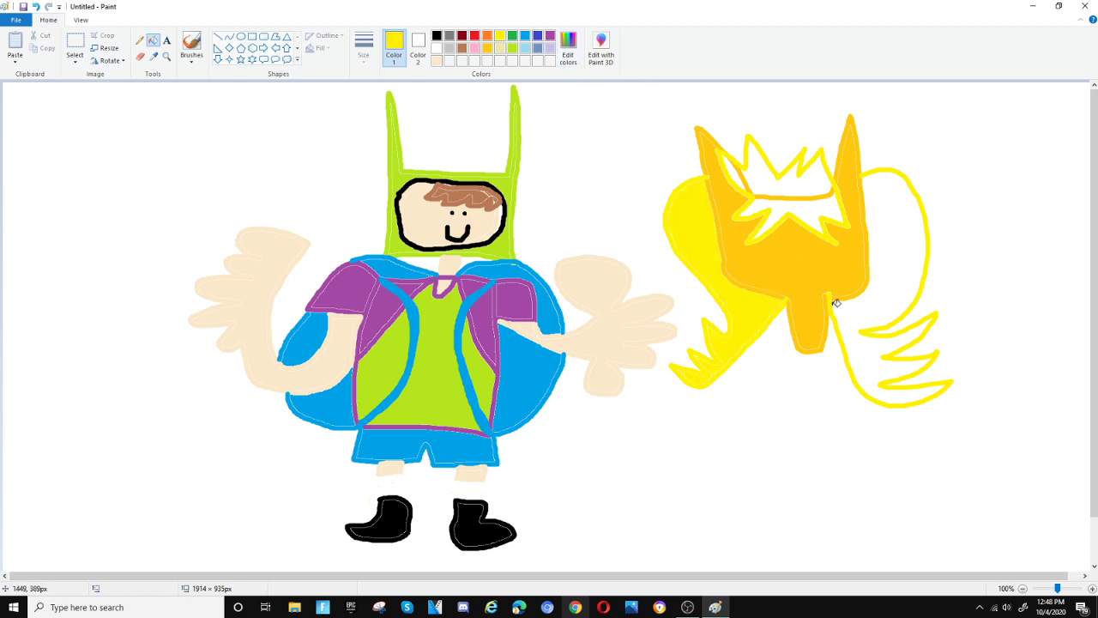
{"action": "left_click", "coordinate": [899, 257]}
{"action": "left_click", "coordinate": [804, 180]}
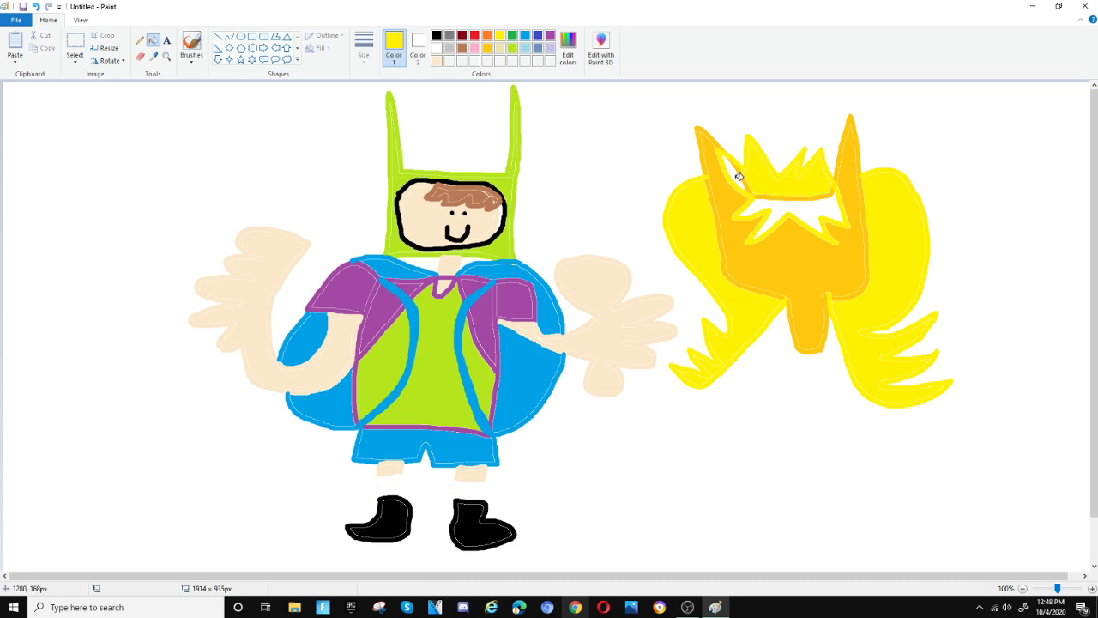
{"action": "left_click", "coordinate": [738, 176]}
{"action": "left_click", "coordinate": [804, 206]}
{"action": "left_click", "coordinate": [793, 197]}
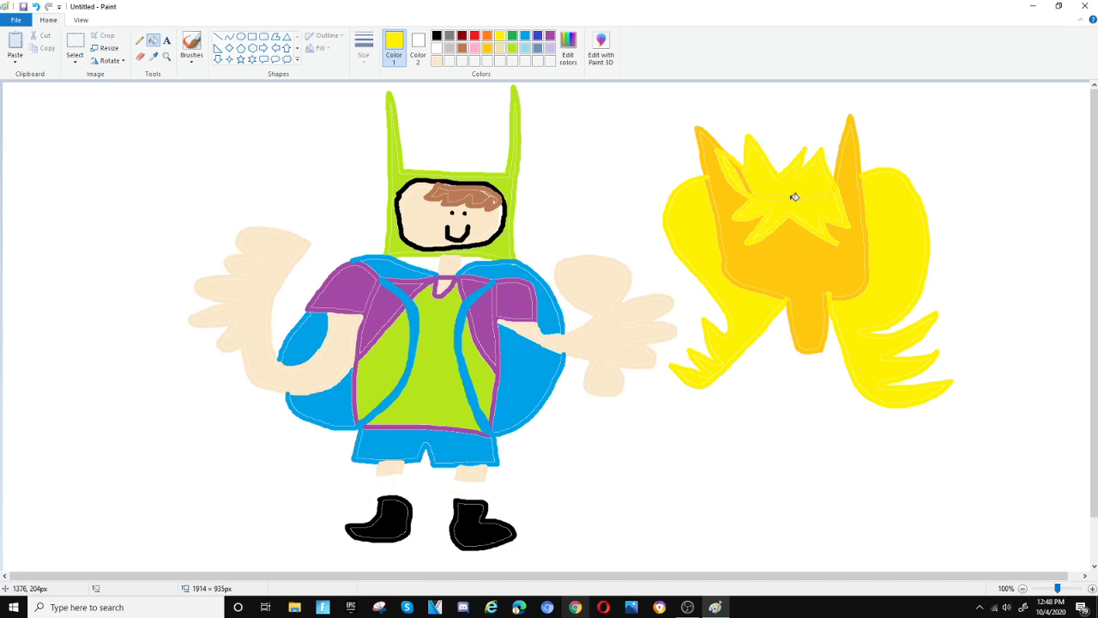
{"action": "left_click", "coordinate": [750, 180]}
Paint two solid white oval eyes under the fringe of the gold head and add a black pupil in each.
{"action": "left_click", "coordinate": [451, 61]}
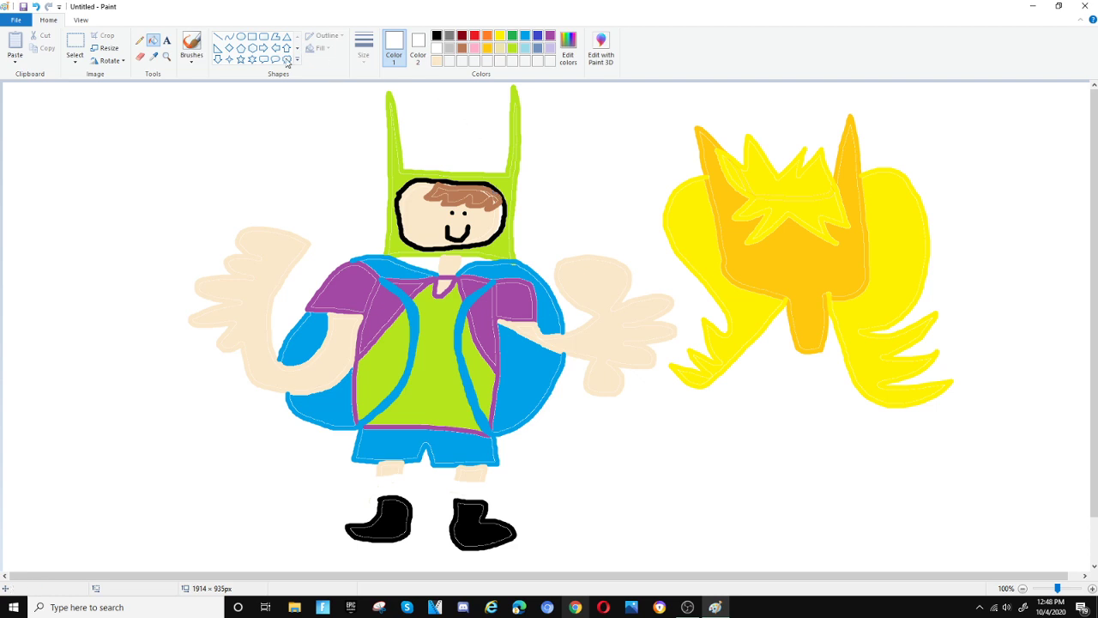
{"action": "left_click", "coordinate": [191, 42]}
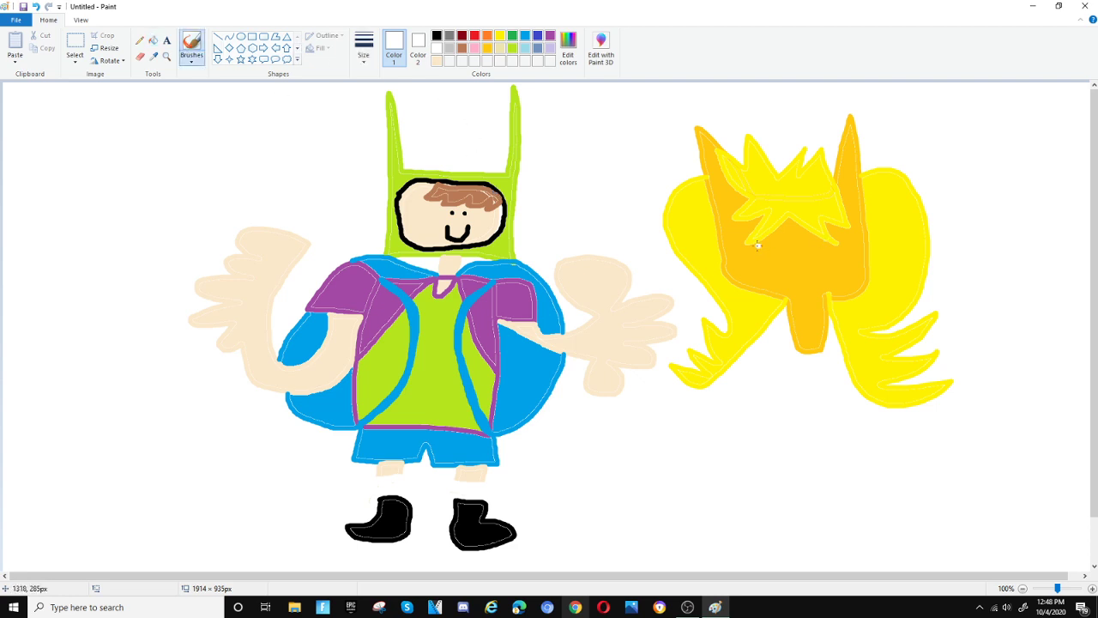
{"action": "mouse_move", "coordinate": [758, 245]}
{"action": "left_mouse_down"}
{"action": "mouse_move", "coordinate": [771, 273]}
{"action": "mouse_move", "coordinate": [782, 259]}
{"action": "mouse_move", "coordinate": [769, 246]}
{"action": "mouse_move", "coordinate": [747, 250]}
{"action": "mouse_move", "coordinate": [776, 268]}
{"action": "mouse_move", "coordinate": [758, 250]}
{"action": "mouse_move", "coordinate": [751, 258]}
{"action": "mouse_move", "coordinate": [774, 266]}
{"action": "mouse_move", "coordinate": [772, 244]}
{"action": "mouse_move", "coordinate": [760, 248]}
{"action": "mouse_move", "coordinate": [776, 255]}
{"action": "mouse_move", "coordinate": [745, 253]}
{"action": "mouse_move", "coordinate": [774, 250]}
{"action": "mouse_move", "coordinate": [742, 249]}
{"action": "left_mouse_up"}
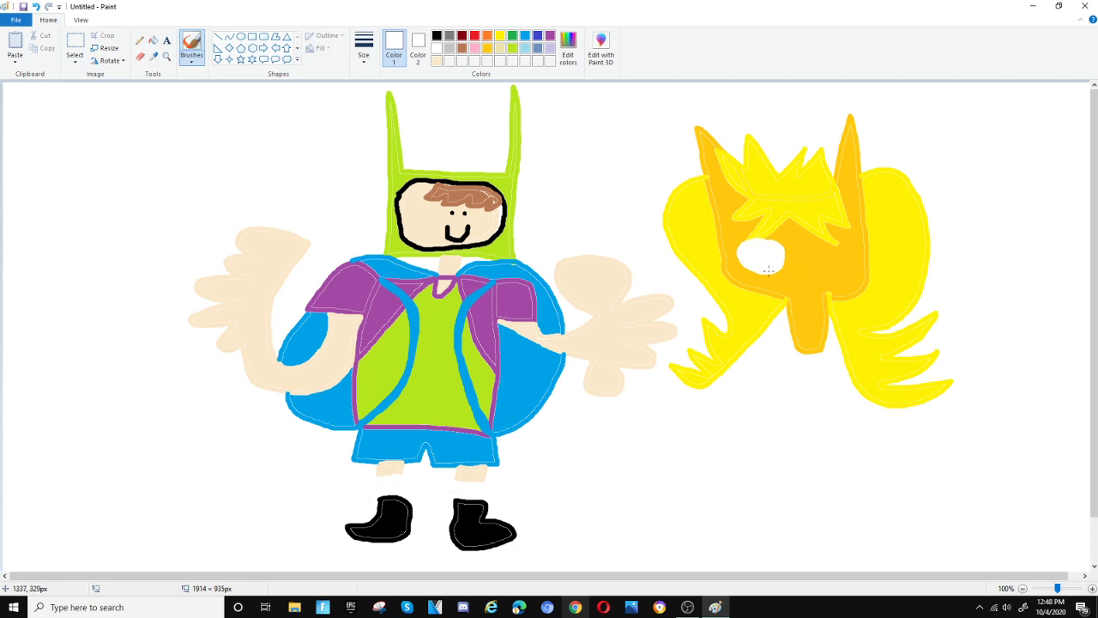
{"action": "mouse_move", "coordinate": [811, 244]}
{"action": "left_mouse_down"}
{"action": "mouse_move", "coordinate": [795, 270]}
{"action": "mouse_move", "coordinate": [822, 260]}
{"action": "mouse_move", "coordinate": [810, 244]}
{"action": "mouse_move", "coordinate": [800, 256]}
{"action": "mouse_move", "coordinate": [815, 260]}
{"action": "mouse_move", "coordinate": [796, 263]}
{"action": "mouse_move", "coordinate": [805, 256]}
{"action": "left_mouse_up"}
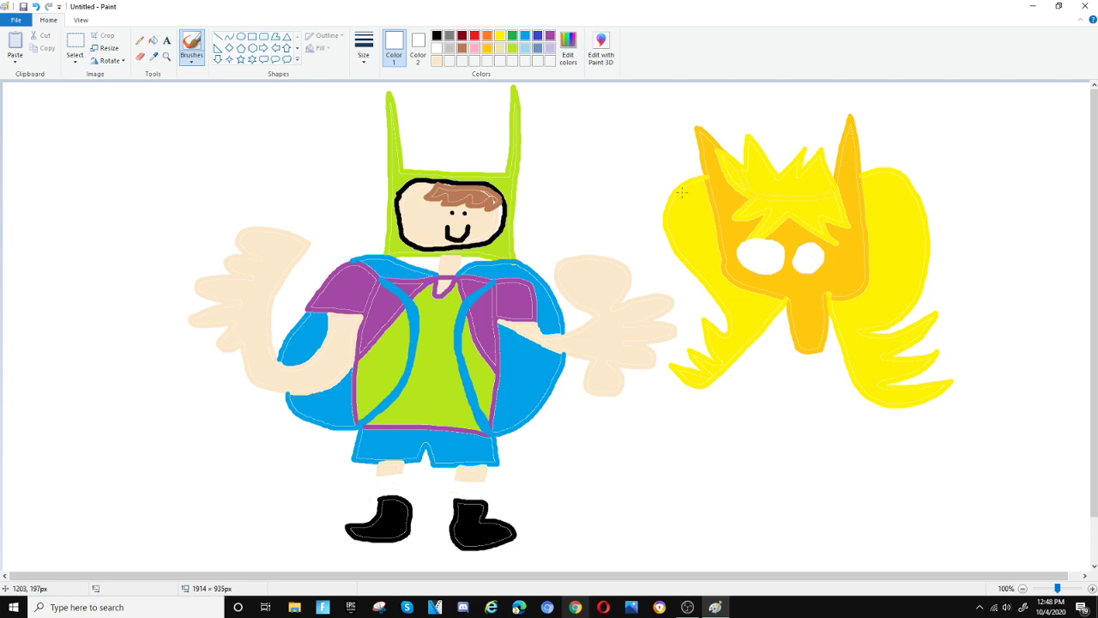
{"action": "left_click", "coordinate": [436, 35]}
{"action": "mouse_move", "coordinate": [760, 259]}
{"action": "left_mouse_down"}
{"action": "mouse_move", "coordinate": [748, 251]}
{"action": "mouse_move", "coordinate": [818, 264]}
{"action": "mouse_move", "coordinate": [797, 254]}
{"action": "left_mouse_up"}
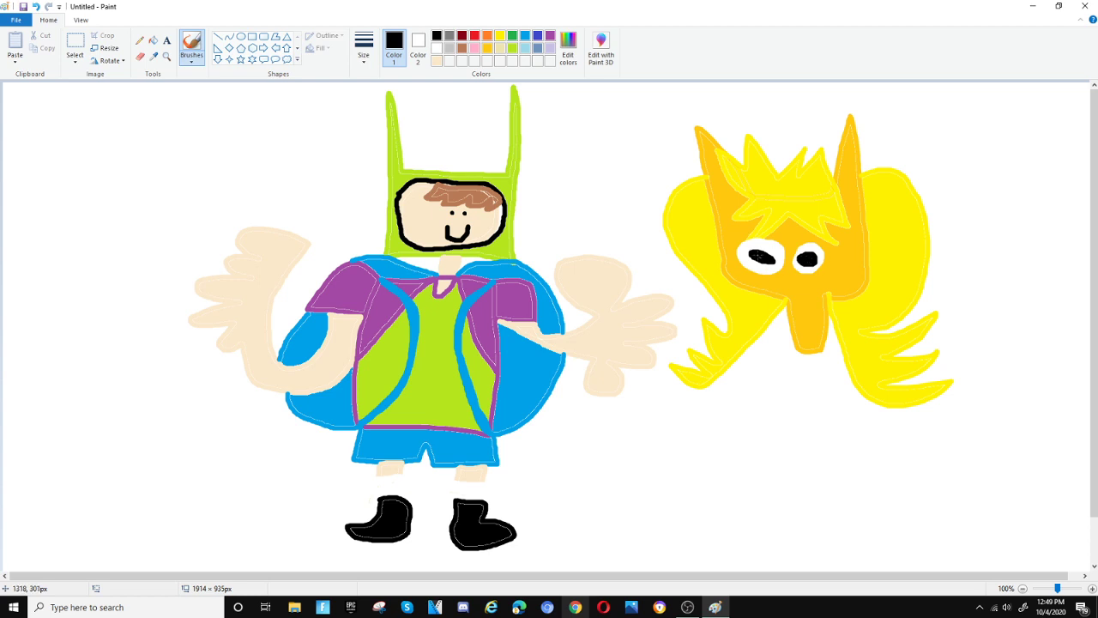
Draw black lashes beside both eyes, plus a nose and a small mouth on the gold face.
{"action": "mouse_move", "coordinate": [733, 240]}
{"action": "left_mouse_down"}
{"action": "mouse_move", "coordinate": [837, 251]}
{"action": "mouse_move", "coordinate": [818, 261]}
{"action": "mouse_move", "coordinate": [845, 271]}
{"action": "mouse_move", "coordinate": [813, 271]}
{"action": "mouse_move", "coordinate": [846, 282]}
{"action": "left_mouse_up"}
{"action": "mouse_move", "coordinate": [791, 274]}
{"action": "left_mouse_down"}
{"action": "mouse_move", "coordinate": [783, 280]}
{"action": "mouse_move", "coordinate": [808, 283]}
{"action": "mouse_move", "coordinate": [789, 287]}
{"action": "mouse_move", "coordinate": [812, 290]}
{"action": "mouse_move", "coordinate": [779, 275]}
{"action": "mouse_move", "coordinate": [776, 292]}
{"action": "mouse_move", "coordinate": [788, 281]}
{"action": "mouse_move", "coordinate": [794, 301]}
{"action": "mouse_move", "coordinate": [821, 297]}
{"action": "left_mouse_up"}
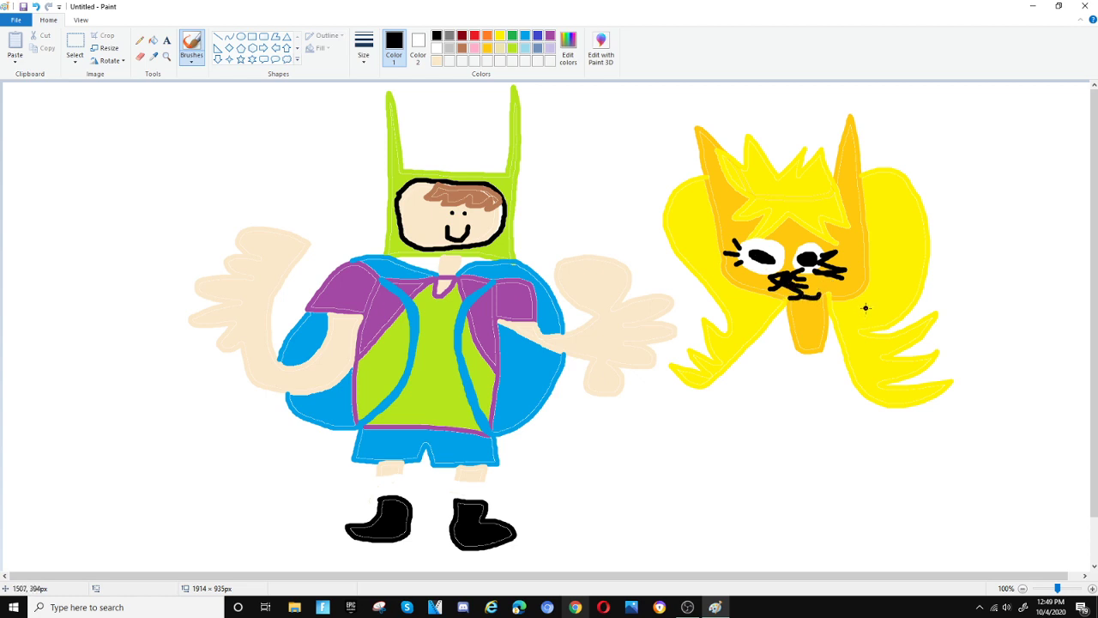
Outline a flared pink dress below the gold neck, and gold legs, one outstretched arm, one bent arm and a curved tail.
{"action": "left_click", "coordinate": [477, 49]}
{"action": "mouse_move", "coordinate": [798, 350]}
{"action": "left_mouse_down"}
{"action": "mouse_move", "coordinate": [766, 481]}
{"action": "mouse_move", "coordinate": [875, 476]}
{"action": "mouse_move", "coordinate": [823, 354]}
{"action": "mouse_move", "coordinate": [806, 354]}
{"action": "left_mouse_up"}
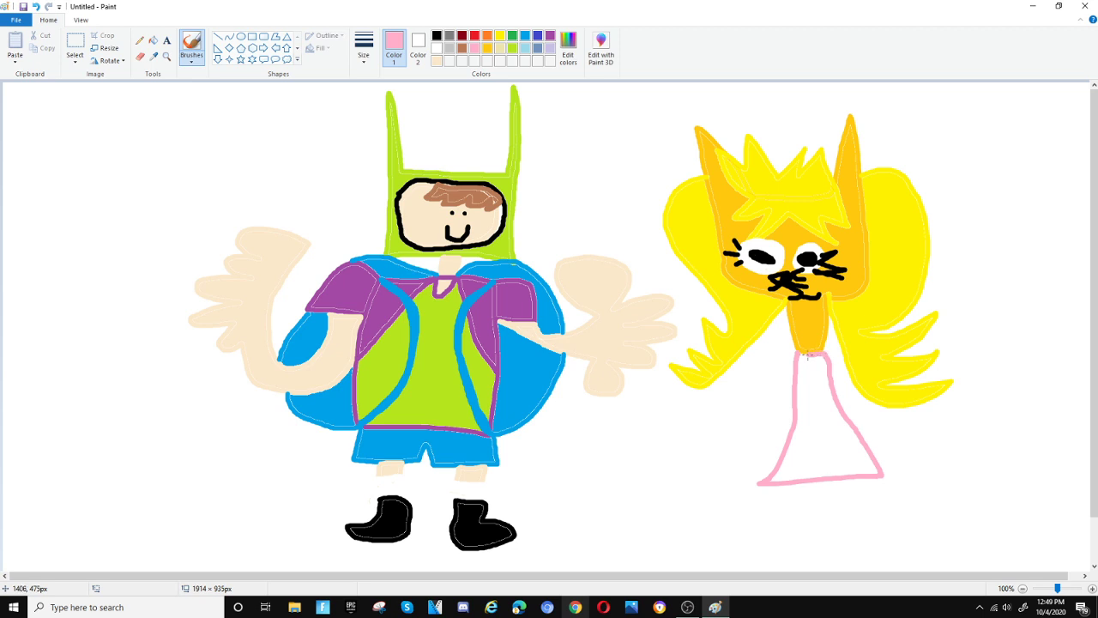
{"action": "left_click", "coordinate": [487, 49]}
{"action": "mouse_move", "coordinate": [800, 486]}
{"action": "left_mouse_down"}
{"action": "mouse_move", "coordinate": [764, 540]}
{"action": "mouse_move", "coordinate": [825, 520]}
{"action": "mouse_move", "coordinate": [838, 500]}
{"action": "mouse_move", "coordinate": [845, 537]}
{"action": "mouse_move", "coordinate": [885, 529]}
{"action": "mouse_move", "coordinate": [863, 478]}
{"action": "left_mouse_up"}
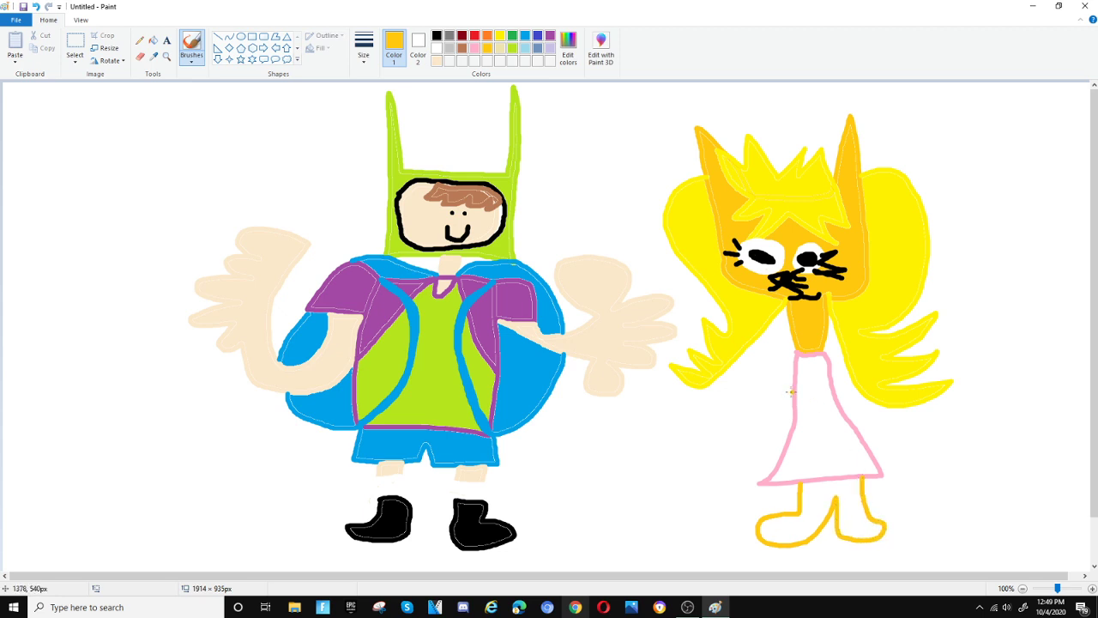
{"action": "mouse_move", "coordinate": [790, 391]}
{"action": "left_mouse_down"}
{"action": "mouse_move", "coordinate": [704, 425]}
{"action": "mouse_move", "coordinate": [677, 402]}
{"action": "mouse_move", "coordinate": [664, 423]}
{"action": "mouse_move", "coordinate": [687, 437]}
{"action": "mouse_move", "coordinate": [657, 461]}
{"action": "mouse_move", "coordinate": [695, 473]}
{"action": "mouse_move", "coordinate": [781, 428]}
{"action": "mouse_move", "coordinate": [792, 403]}
{"action": "mouse_move", "coordinate": [869, 403]}
{"action": "mouse_move", "coordinate": [898, 427]}
{"action": "mouse_move", "coordinate": [879, 440]}
{"action": "mouse_move", "coordinate": [926, 445]}
{"action": "mouse_move", "coordinate": [886, 449]}
{"action": "mouse_move", "coordinate": [865, 473]}
{"action": "mouse_move", "coordinate": [850, 459]}
{"action": "mouse_move", "coordinate": [862, 418]}
{"action": "mouse_move", "coordinate": [841, 404]}
{"action": "left_mouse_up"}
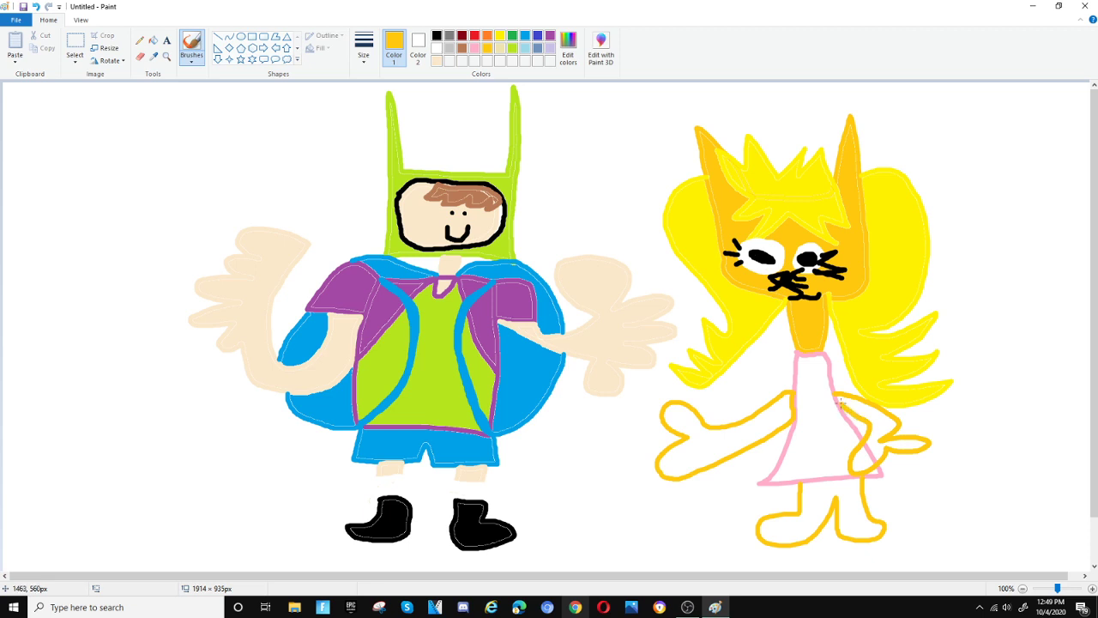
{"action": "mouse_move", "coordinate": [876, 478]}
{"action": "left_mouse_down"}
{"action": "mouse_move", "coordinate": [927, 460]}
{"action": "mouse_move", "coordinate": [954, 390]}
{"action": "mouse_move", "coordinate": [942, 286]}
{"action": "mouse_move", "coordinate": [974, 335]}
{"action": "mouse_move", "coordinate": [980, 395]}
{"action": "mouse_move", "coordinate": [958, 463]}
{"action": "mouse_move", "coordinate": [920, 492]}
{"action": "mouse_move", "coordinate": [881, 476]}
{"action": "left_mouse_up"}
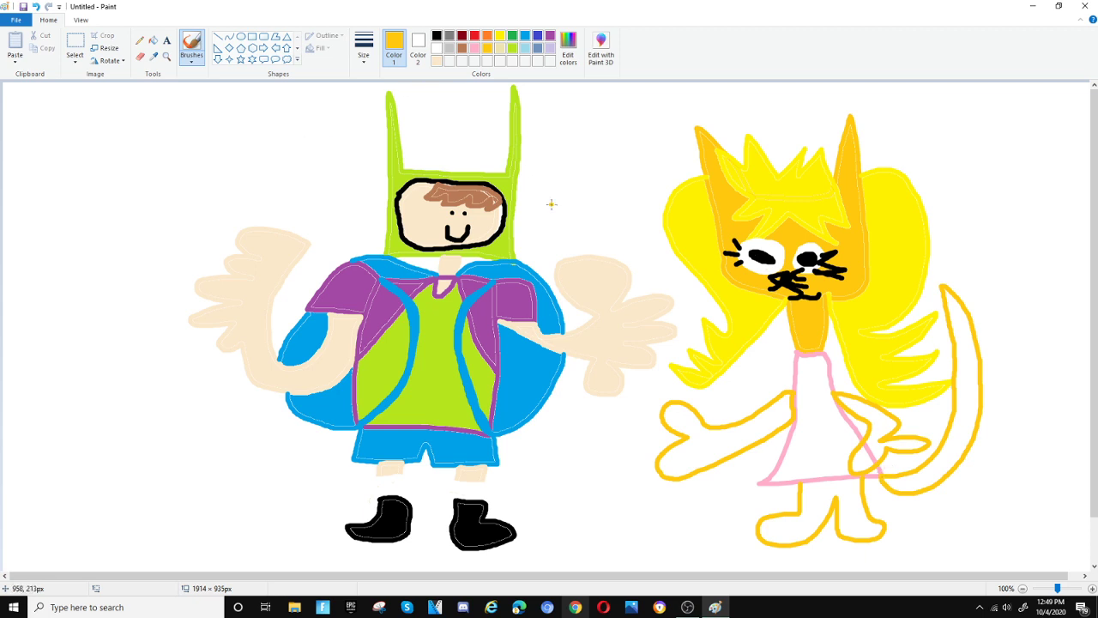
Fill the second character's dress with pink.
{"action": "left_click", "coordinate": [476, 49]}
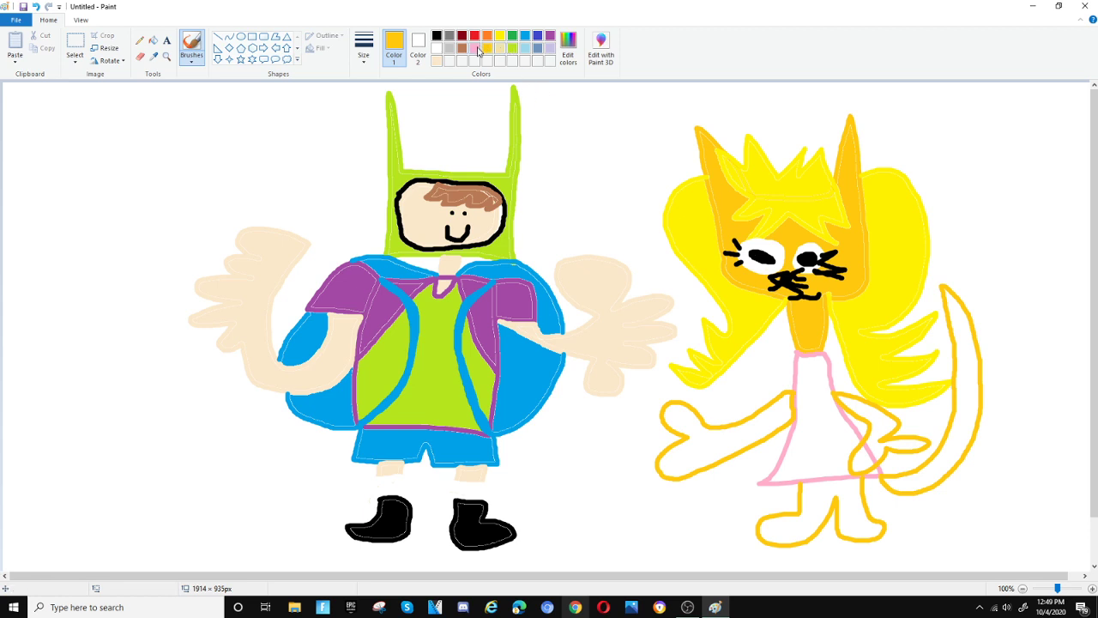
{"action": "left_click", "coordinate": [153, 41]}
{"action": "left_click", "coordinate": [798, 435]}
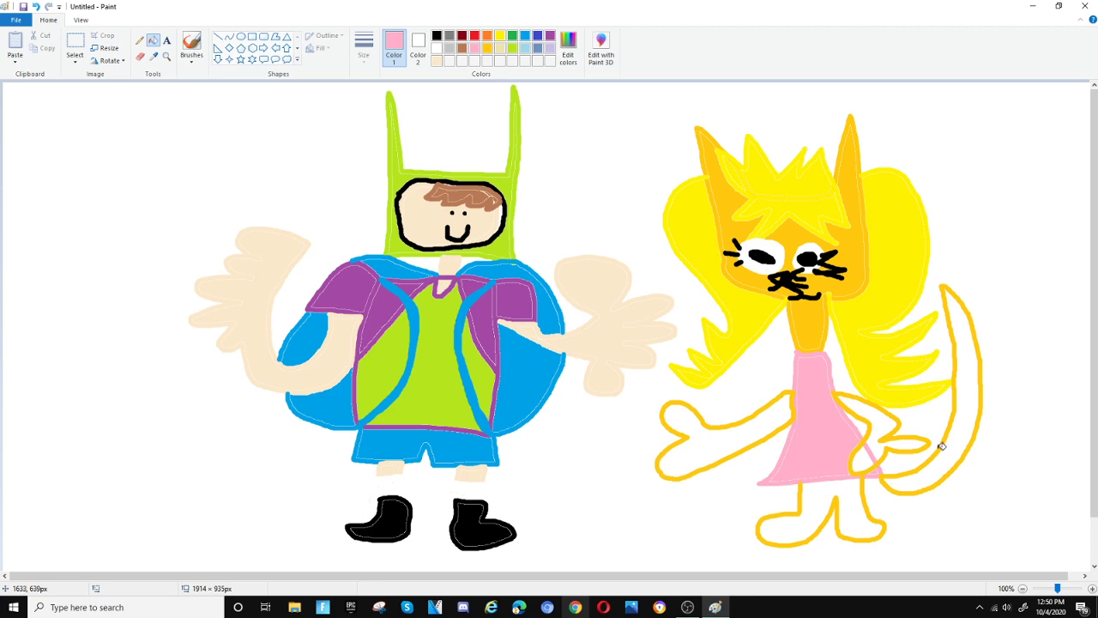
Fill the second character's arms, hand, tail and legs with gold.
{"action": "left_click", "coordinate": [488, 49]}
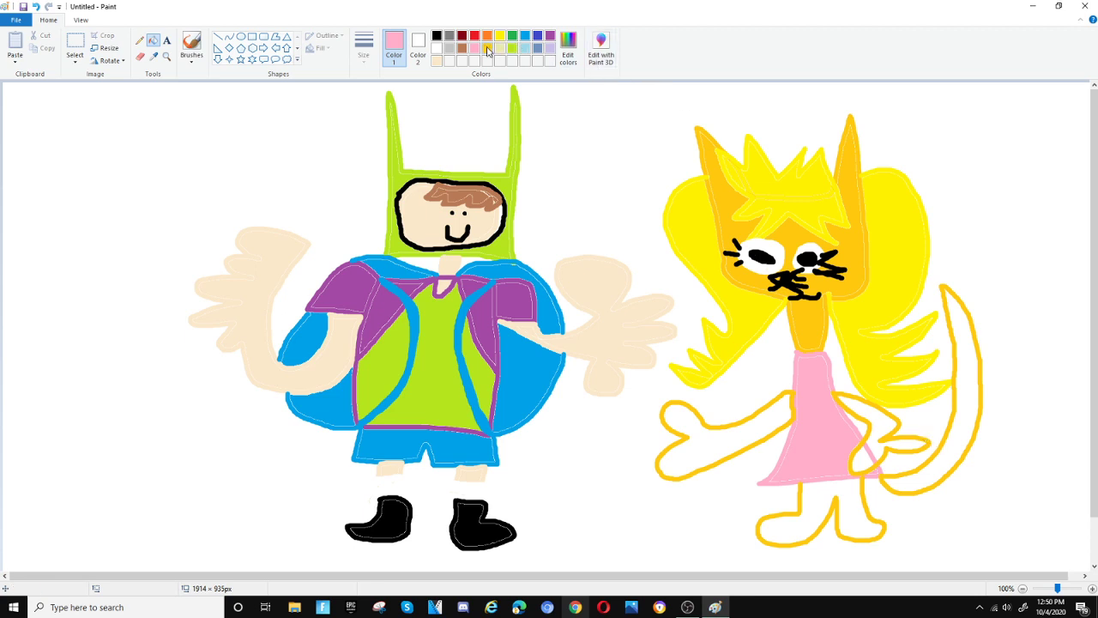
{"action": "left_click", "coordinate": [724, 435]}
{"action": "left_click", "coordinate": [878, 429]}
{"action": "left_click", "coordinate": [867, 455]}
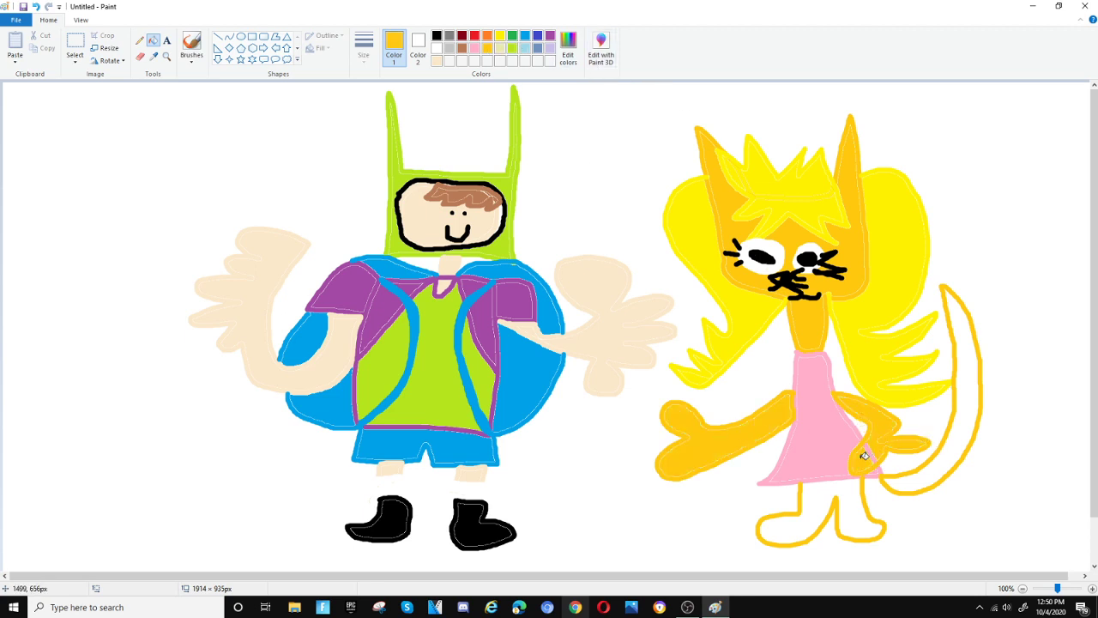
{"action": "left_click", "coordinate": [916, 478]}
{"action": "left_click", "coordinate": [829, 501]}
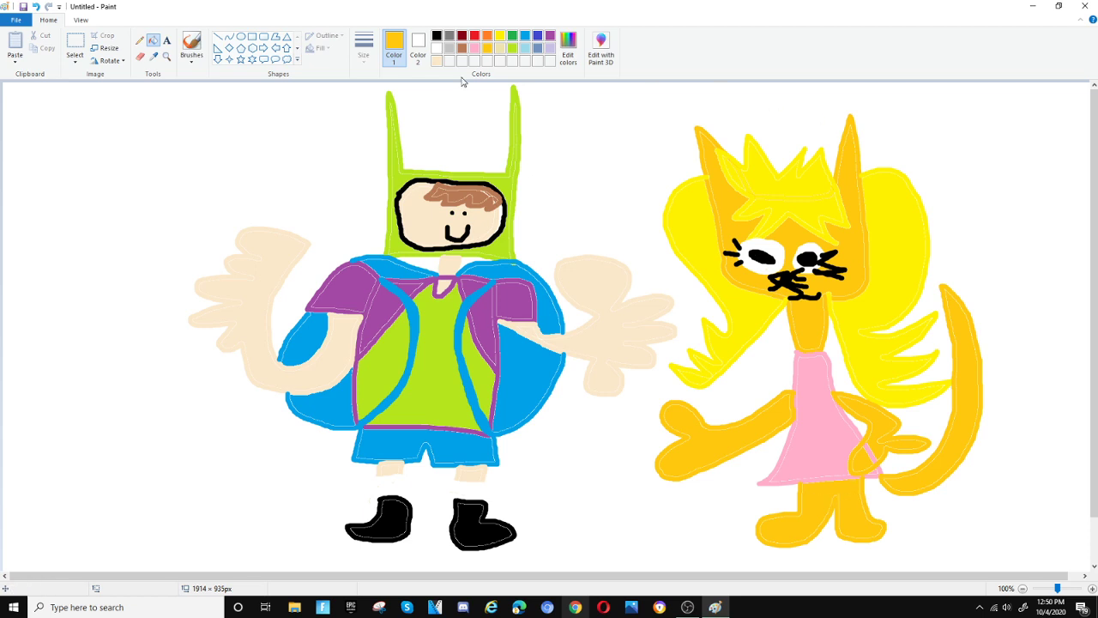
Draw a pointed pink crown on the yellow hair and fill it with pink.
{"action": "left_click", "coordinate": [475, 48]}
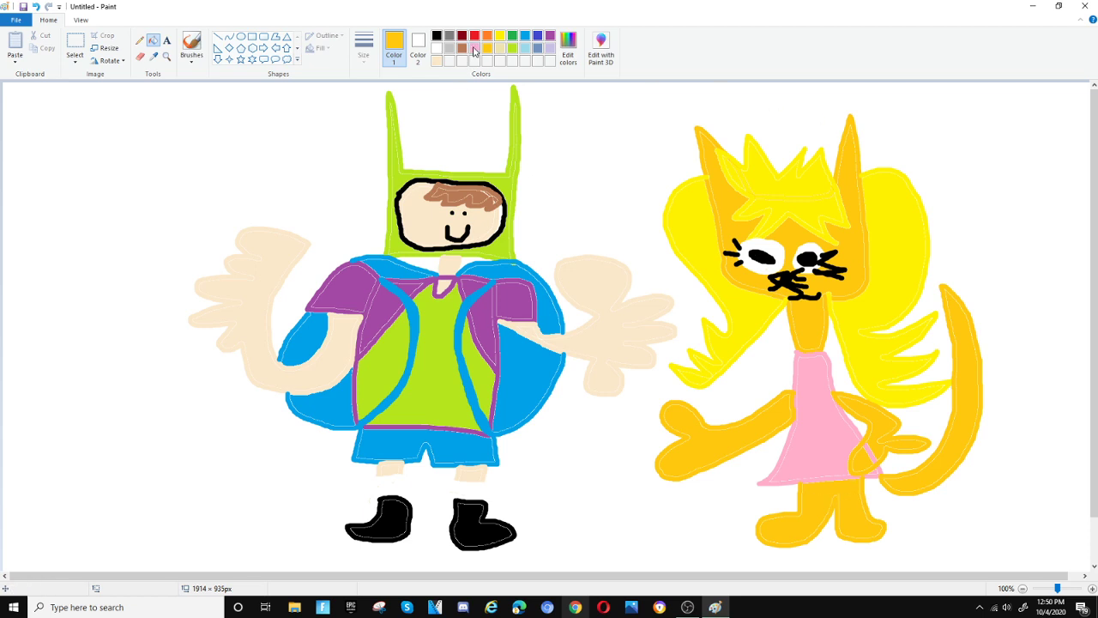
{"action": "left_click", "coordinate": [188, 44]}
{"action": "mouse_move", "coordinate": [766, 178]}
{"action": "left_mouse_down"}
{"action": "mouse_move", "coordinate": [758, 119]}
{"action": "mouse_move", "coordinate": [766, 140]}
{"action": "mouse_move", "coordinate": [779, 125]}
{"action": "mouse_move", "coordinate": [793, 137]}
{"action": "mouse_move", "coordinate": [801, 119]}
{"action": "mouse_move", "coordinate": [785, 179]}
{"action": "left_mouse_up"}
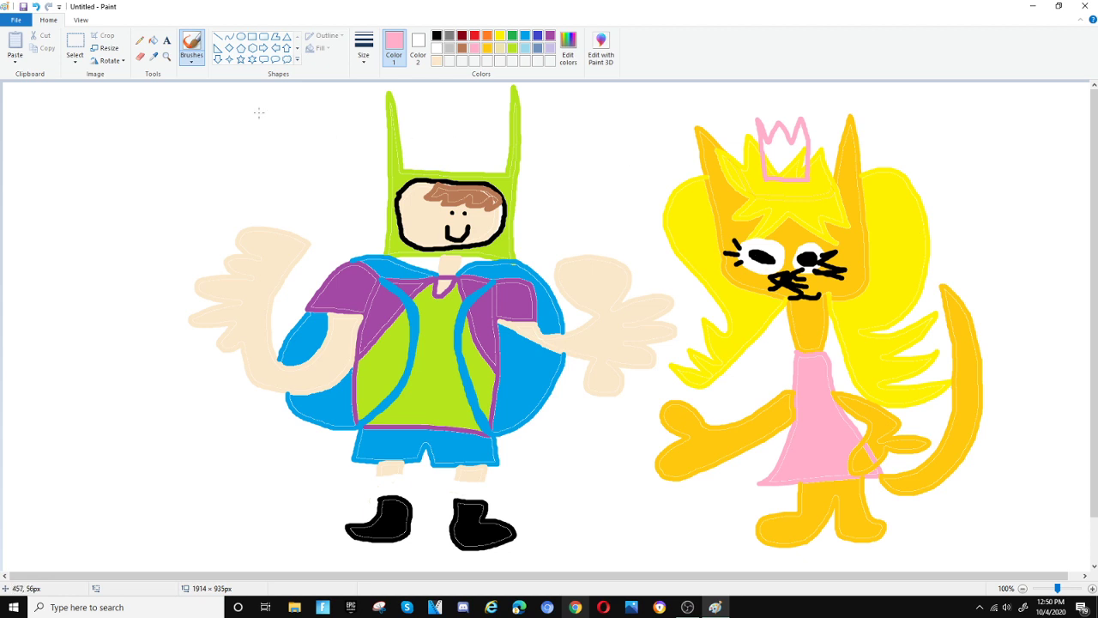
{"action": "left_click", "coordinate": [153, 39]}
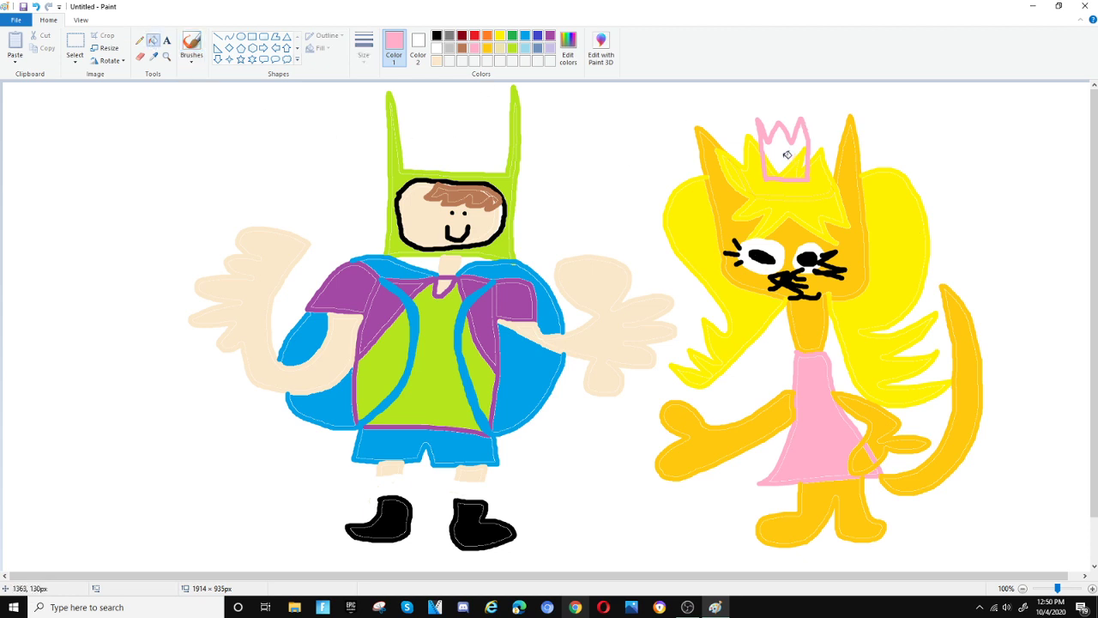
{"action": "left_click", "coordinate": [786, 154]}
Fill the white background around both characters with light gray.
{"action": "left_click", "coordinate": [449, 50]}
{"action": "left_click", "coordinate": [140, 210]}
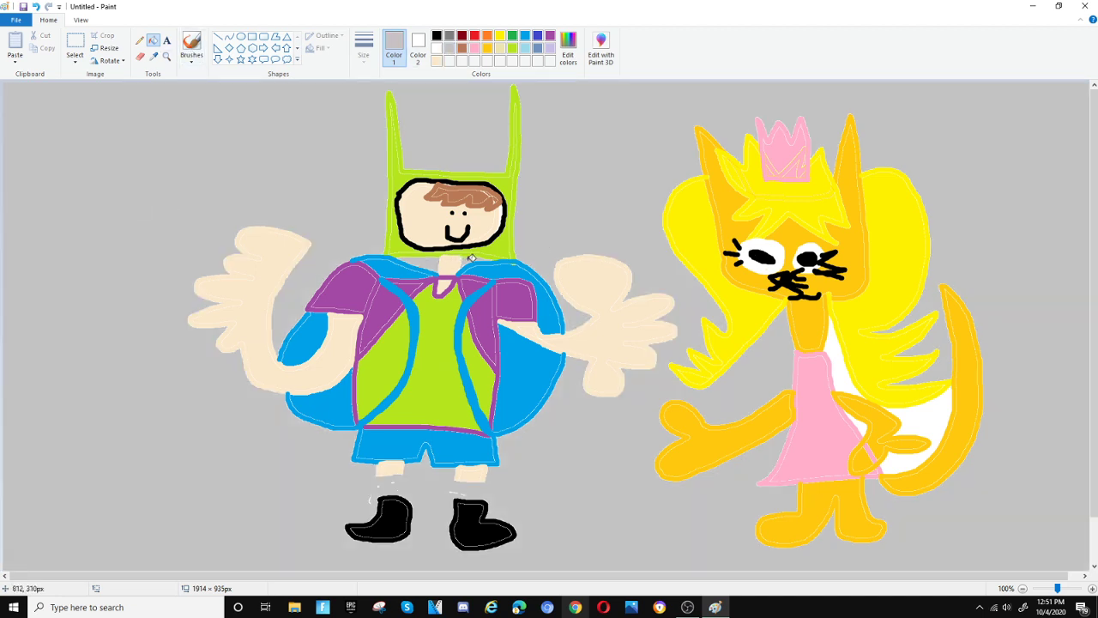
Draw a white cuff above each of the boy's black boots and fill both cuffs with white.
{"action": "left_click", "coordinate": [438, 50]}
{"action": "left_click", "coordinate": [192, 48]}
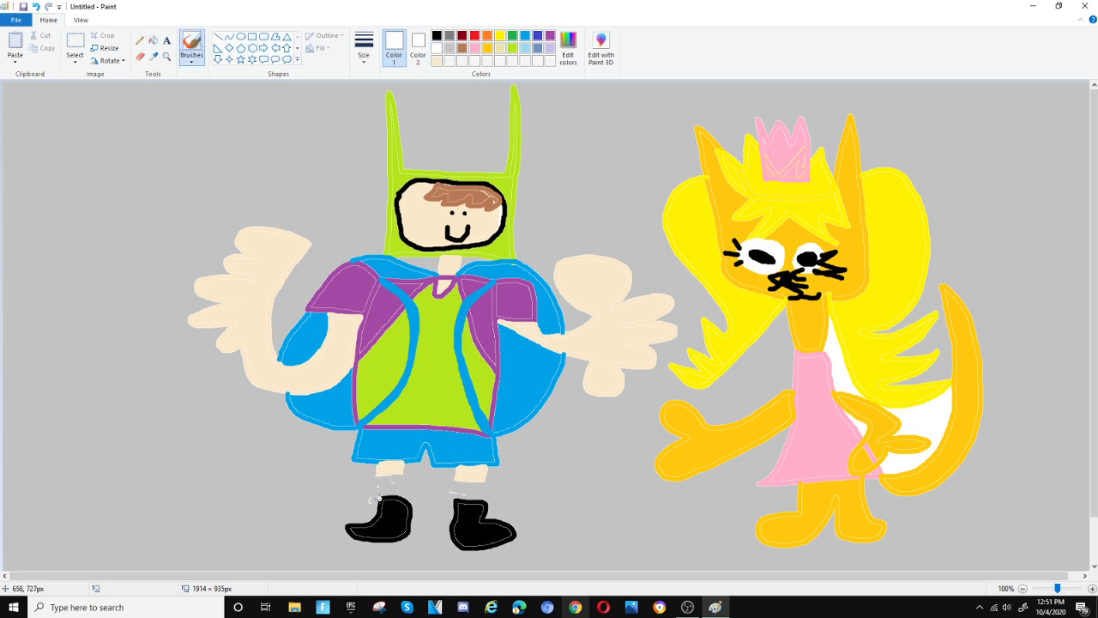
{"action": "mouse_move", "coordinate": [375, 501]}
{"action": "left_mouse_down"}
{"action": "mouse_move", "coordinate": [404, 478]}
{"action": "mouse_move", "coordinate": [425, 497]}
{"action": "mouse_move", "coordinate": [420, 509]}
{"action": "mouse_move", "coordinate": [378, 499]}
{"action": "left_mouse_up"}
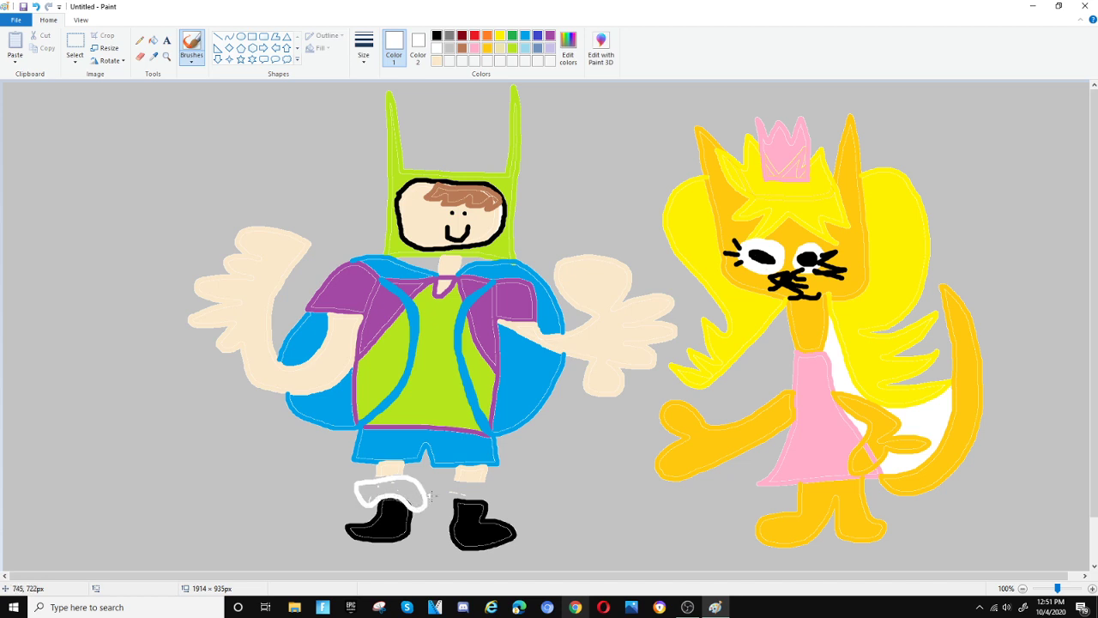
{"action": "mouse_move", "coordinate": [455, 496]}
{"action": "left_mouse_down"}
{"action": "mouse_move", "coordinate": [426, 489]}
{"action": "mouse_move", "coordinate": [484, 484]}
{"action": "mouse_move", "coordinate": [507, 497]}
{"action": "mouse_move", "coordinate": [454, 497]}
{"action": "left_mouse_up"}
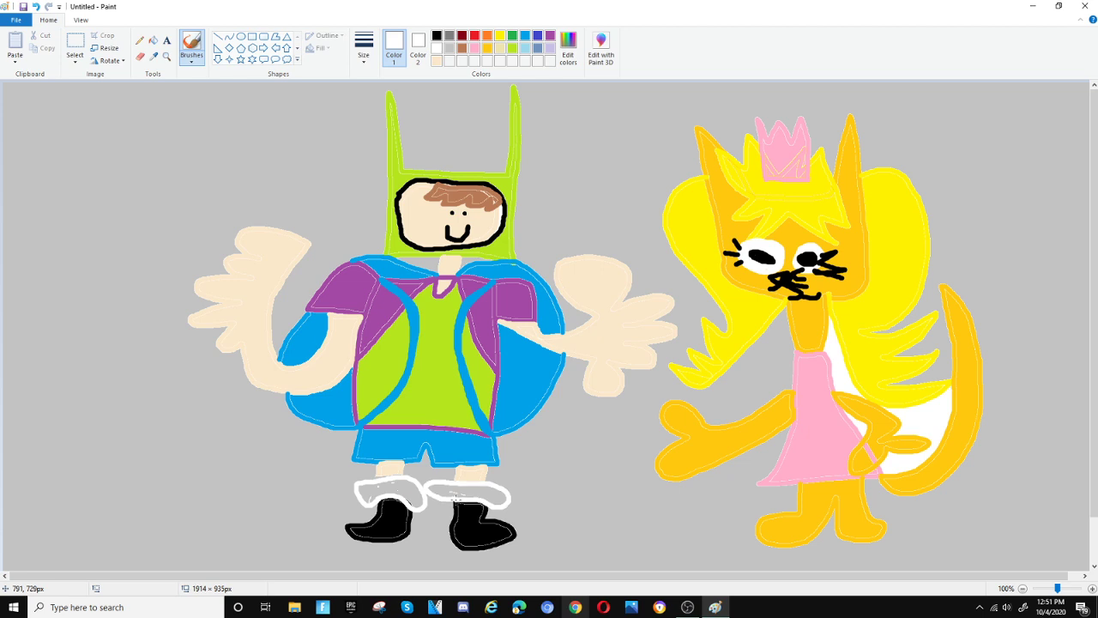
{"action": "left_click", "coordinate": [152, 40]}
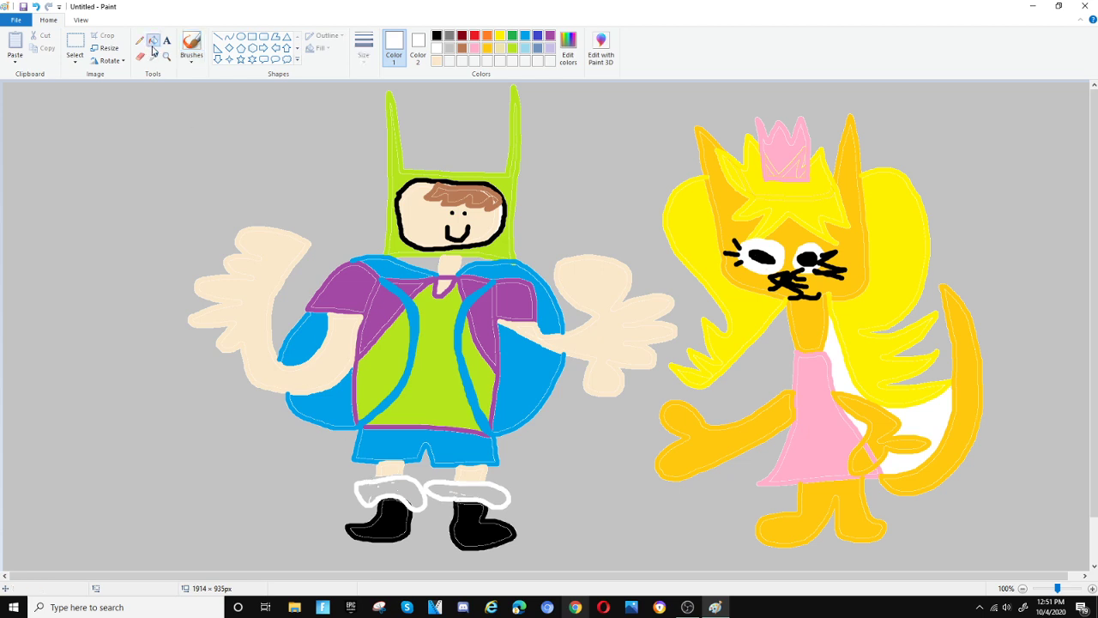
{"action": "left_click", "coordinate": [415, 487]}
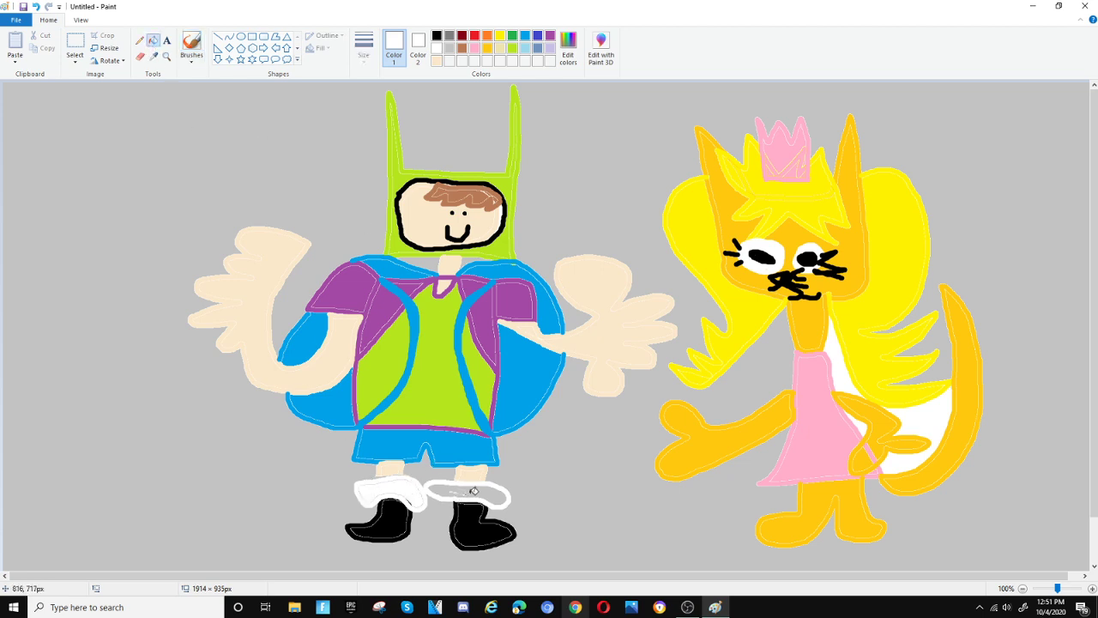
{"action": "left_click", "coordinate": [473, 490]}
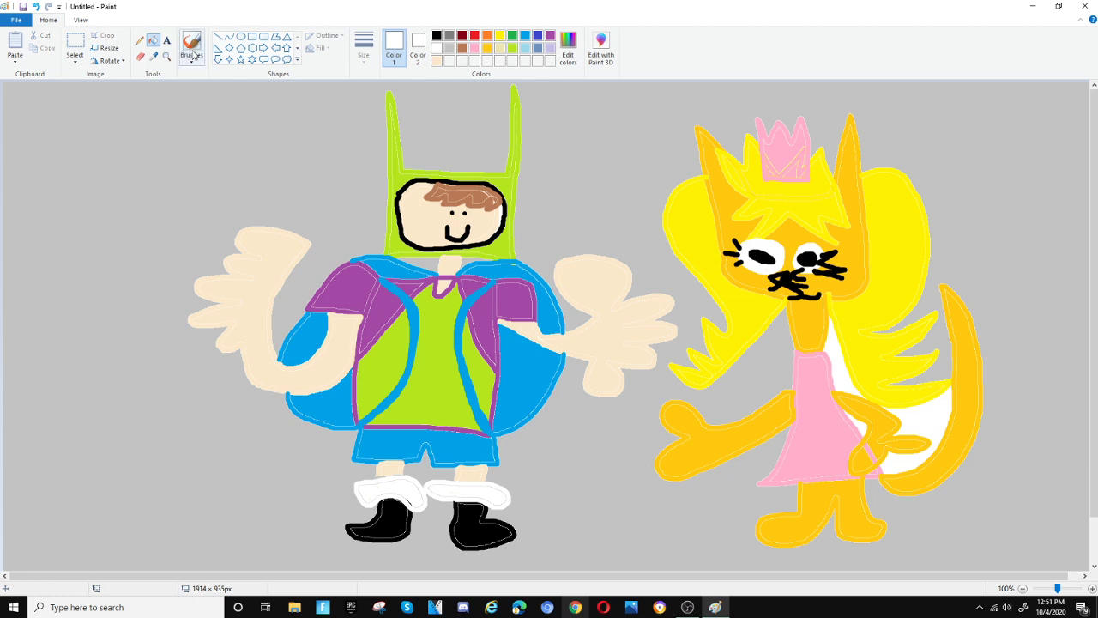
Fill the leftover white gaps between the second character's dress, hair and tail with light gray.
{"action": "left_click", "coordinate": [450, 49]}
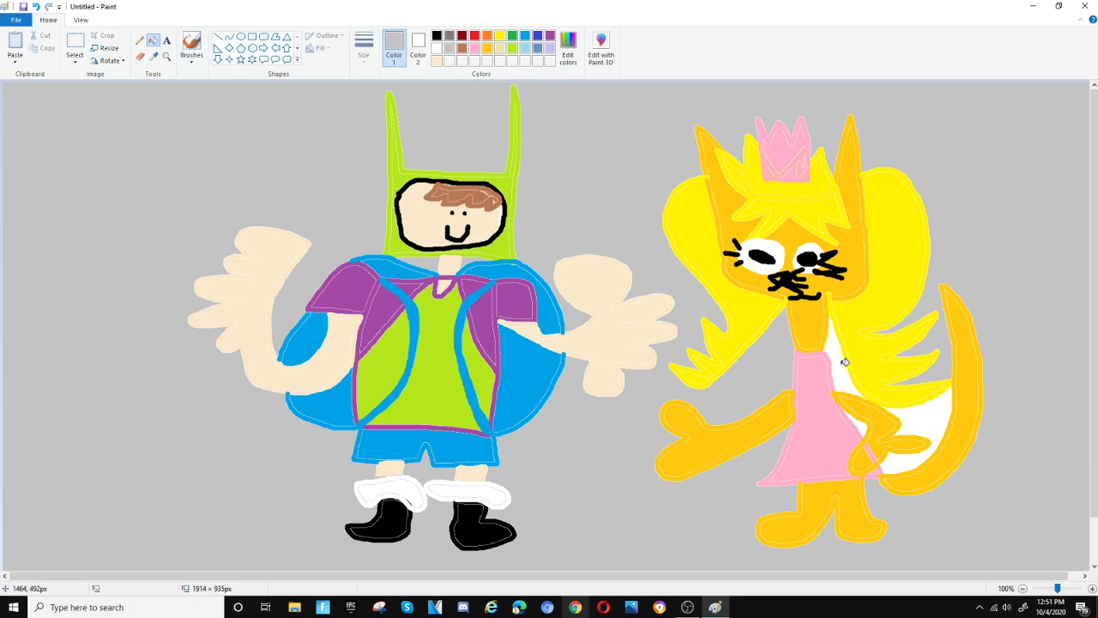
{"action": "left_click", "coordinate": [846, 363]}
{"action": "left_click", "coordinate": [927, 413]}
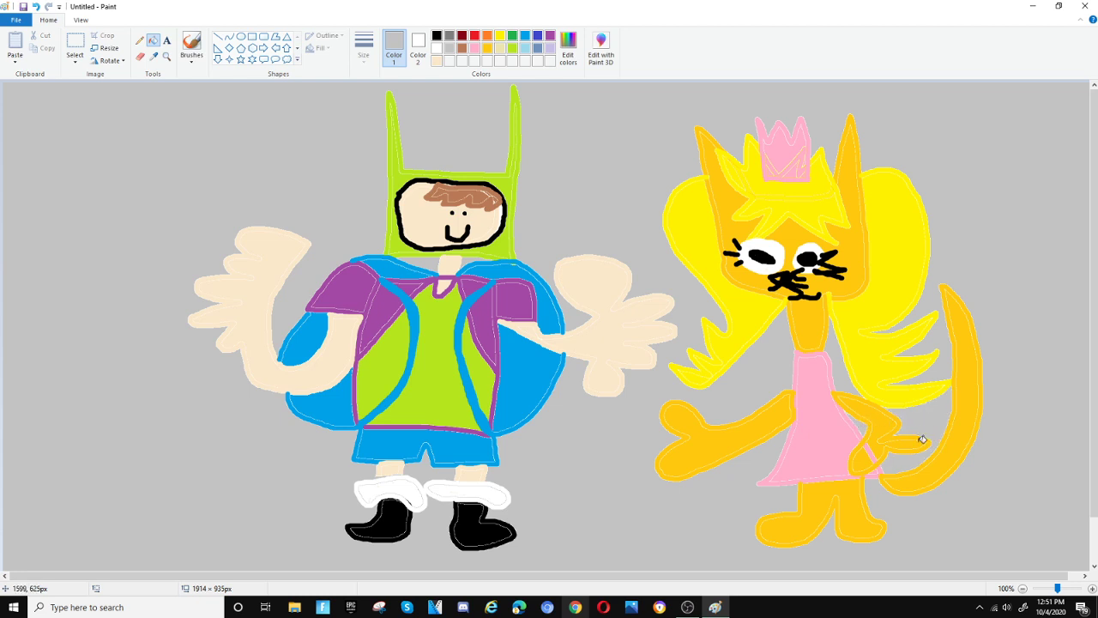
Save the drawing as a PNG named "EliasTime Season 1 Espiode 1" in the Downloads folder.
{"action": "left_click", "coordinate": [15, 20]}
{"action": "left_click", "coordinate": [123, 110]}
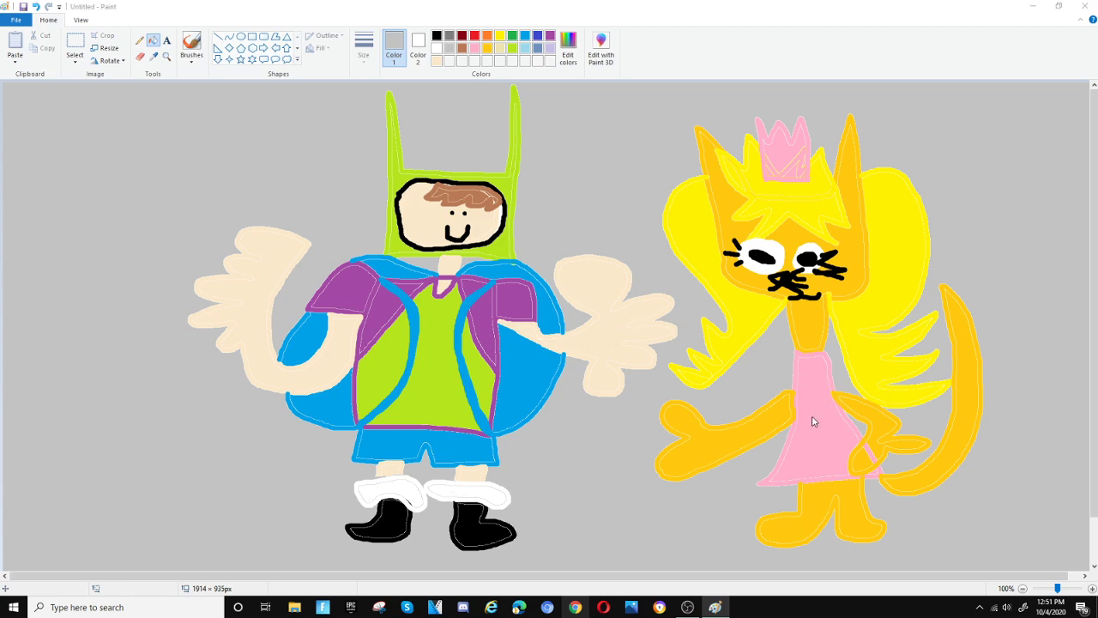
{"action": "key", "text": "ctrl+s"}
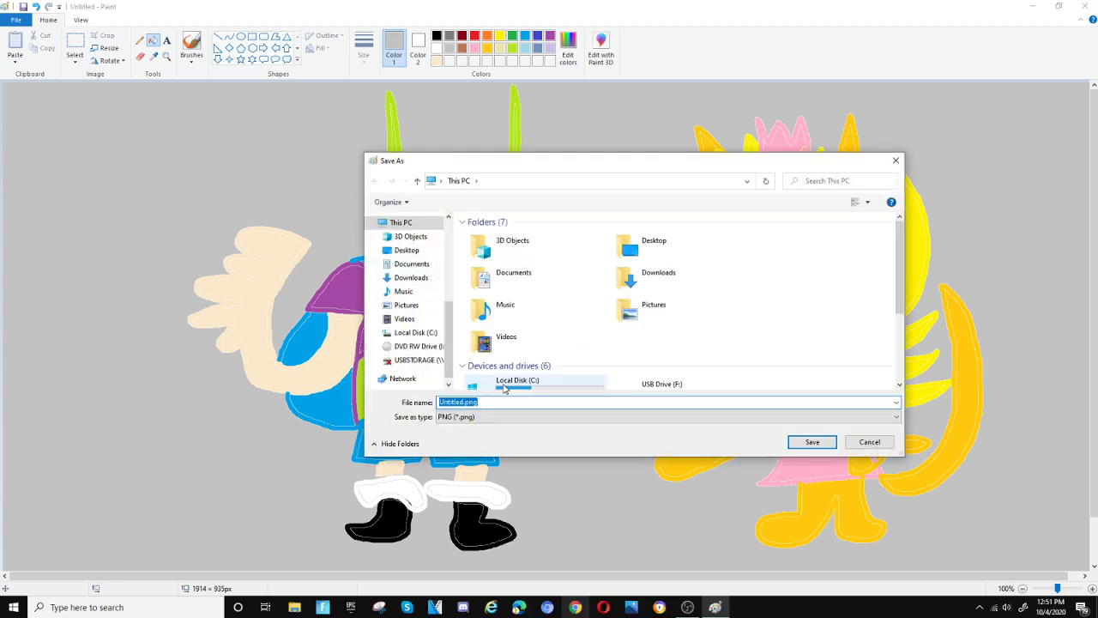
{"action": "type", "text": "EliasTime Season 1 Espiode"}
{"action": "type", "text": "1 Espiode 1"}
{"action": "left_click", "coordinate": [812, 443]}
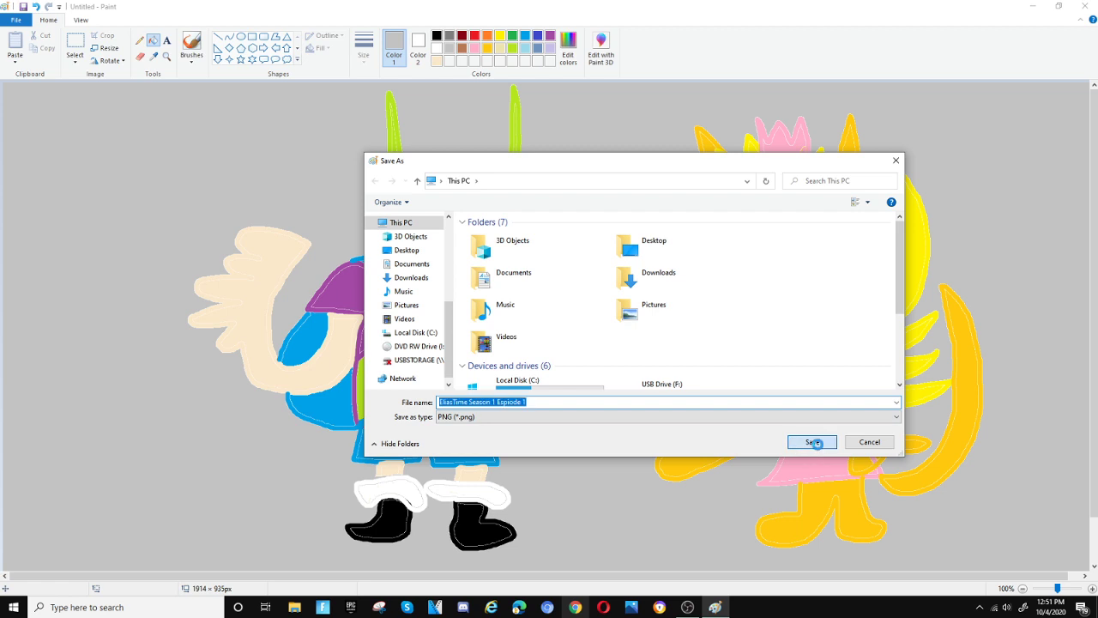
{"action": "left_click", "coordinate": [627, 300]}
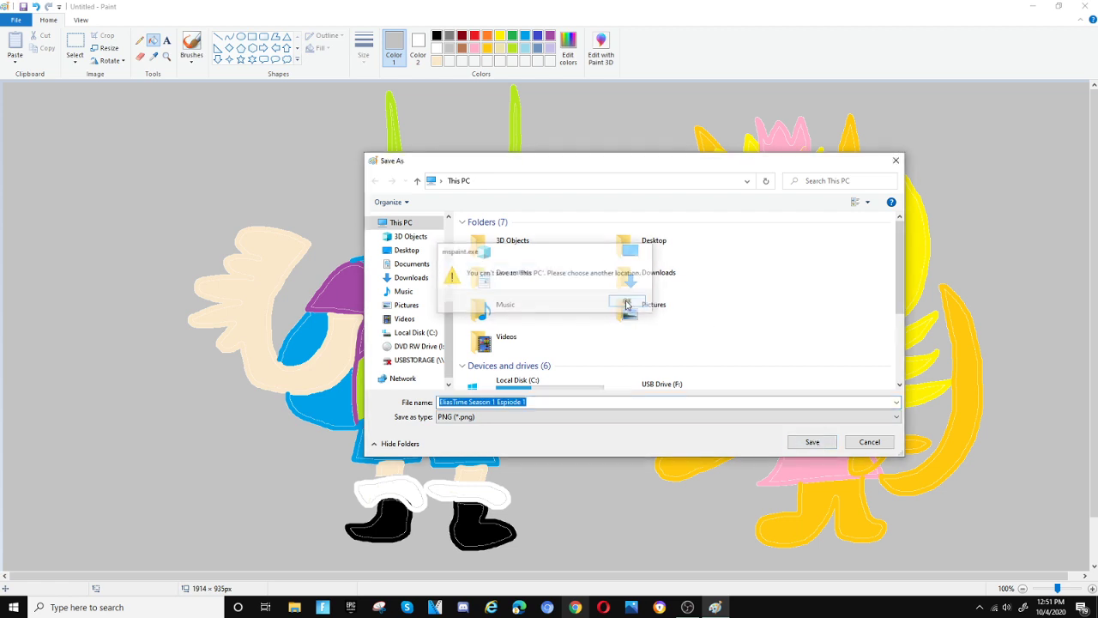
{"action": "left_click", "coordinate": [412, 280]}
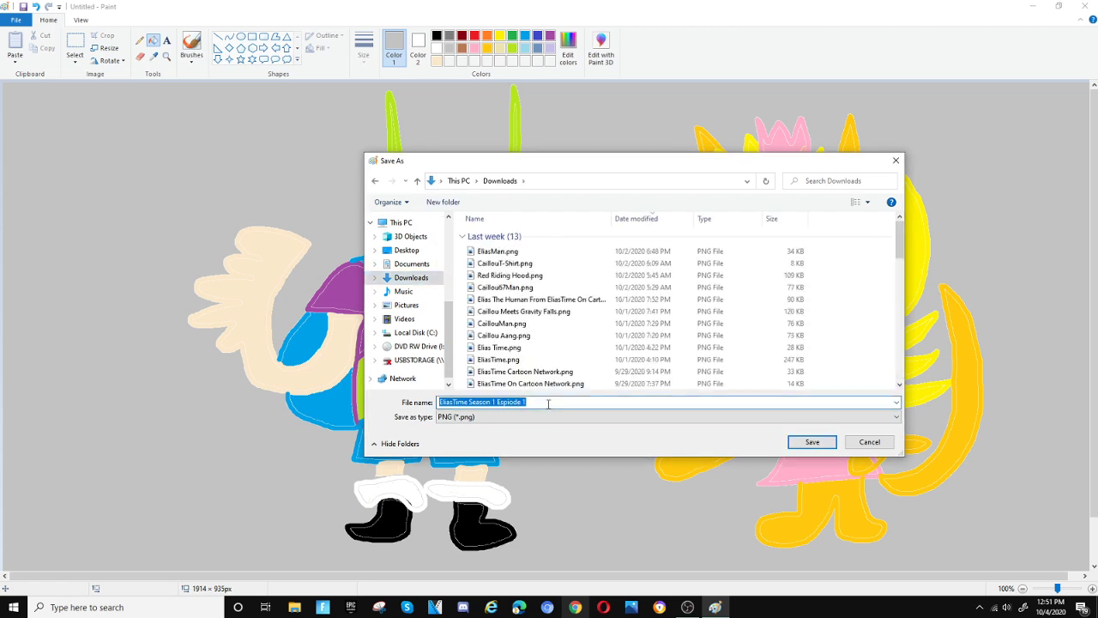
{"action": "left_click", "coordinate": [540, 403]}
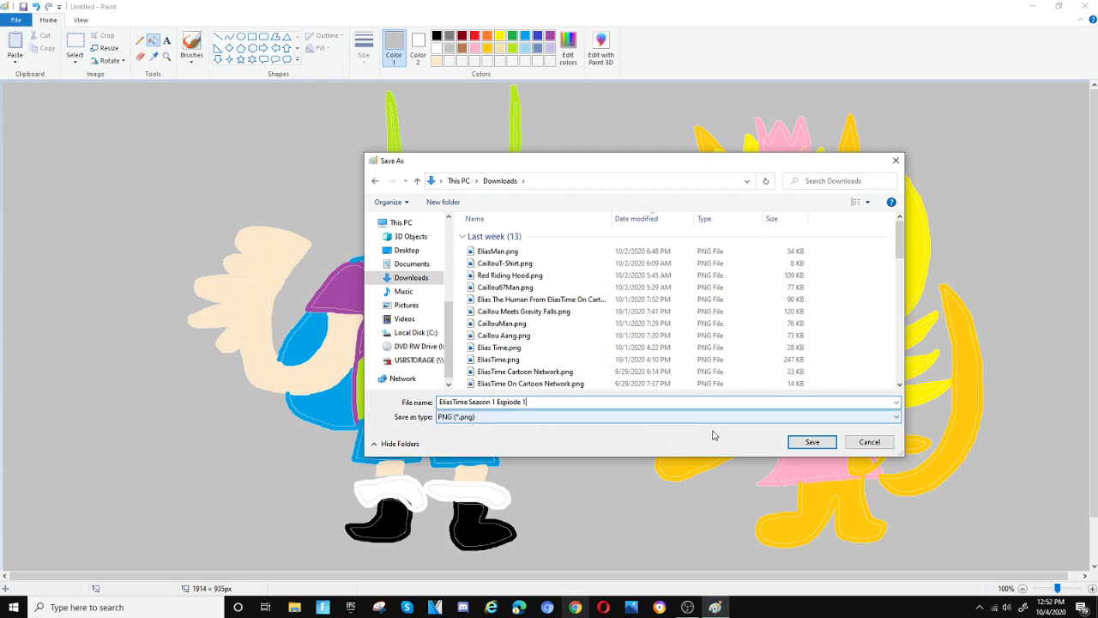
{"action": "left_click", "coordinate": [811, 442]}
Close the saved drawing and switch to OBS.
{"action": "left_click", "coordinate": [1085, 6]}
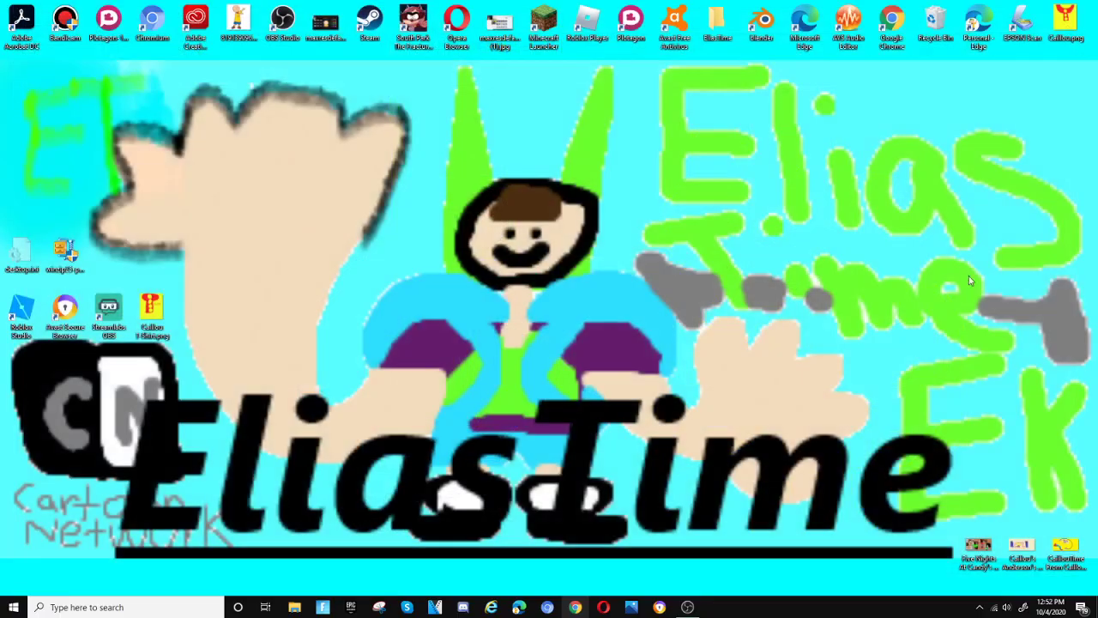
{"action": "left_click", "coordinate": [687, 607]}
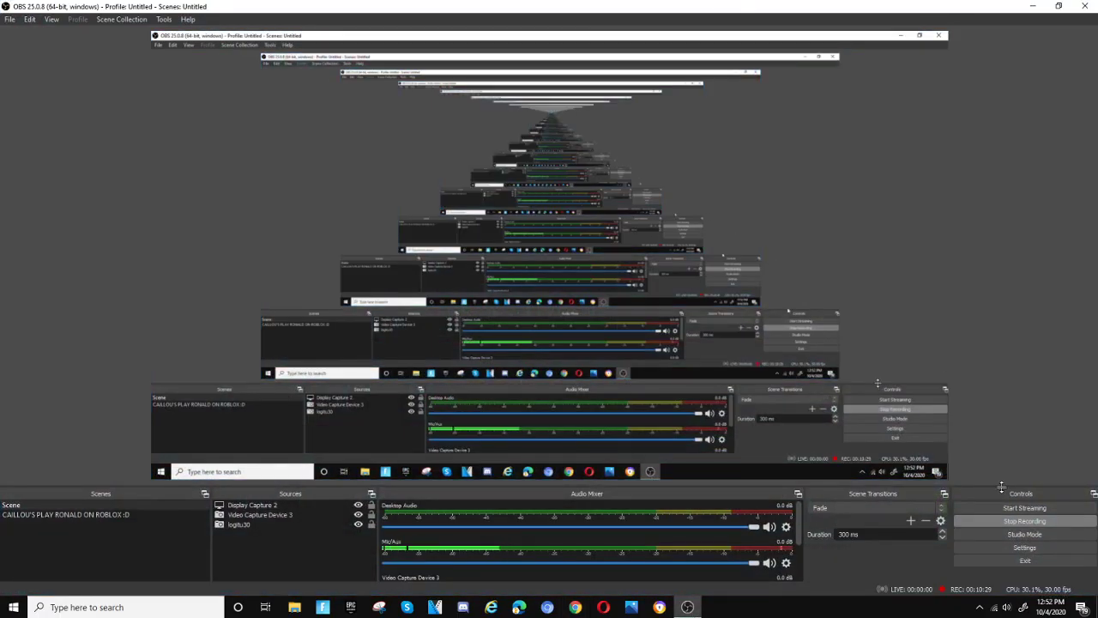